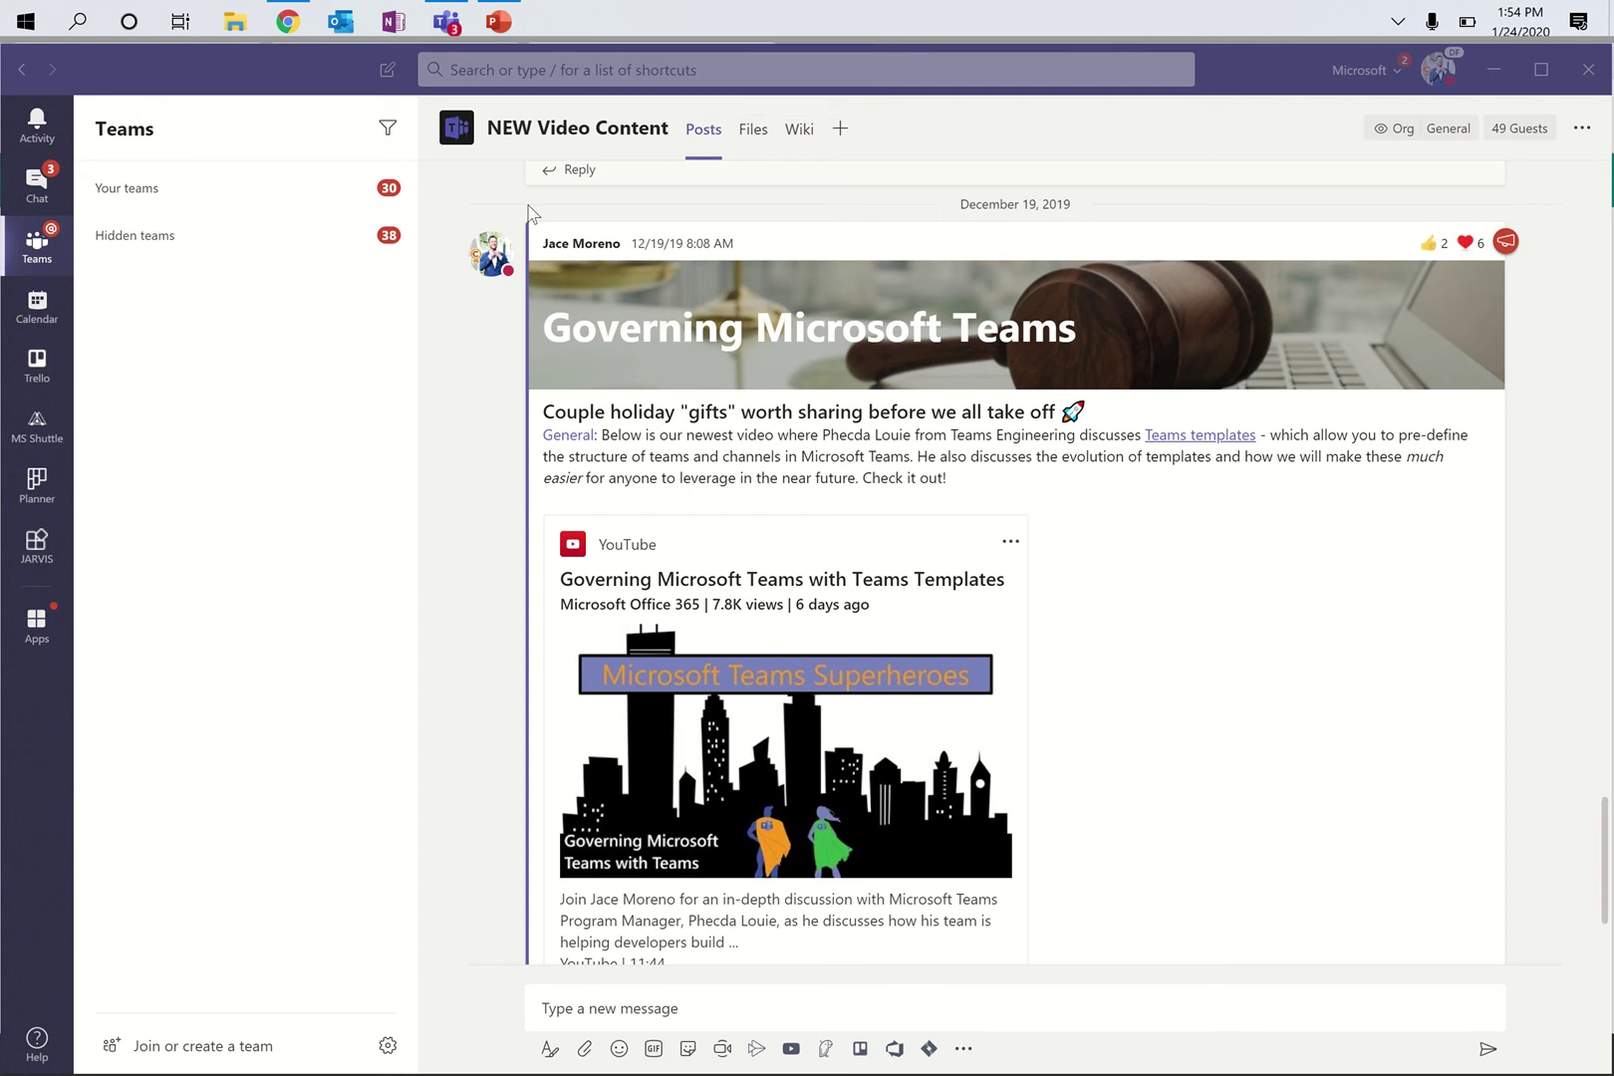
Expand the Your teams list and hide the Teams Adoption team.
left_click(1259, 66)
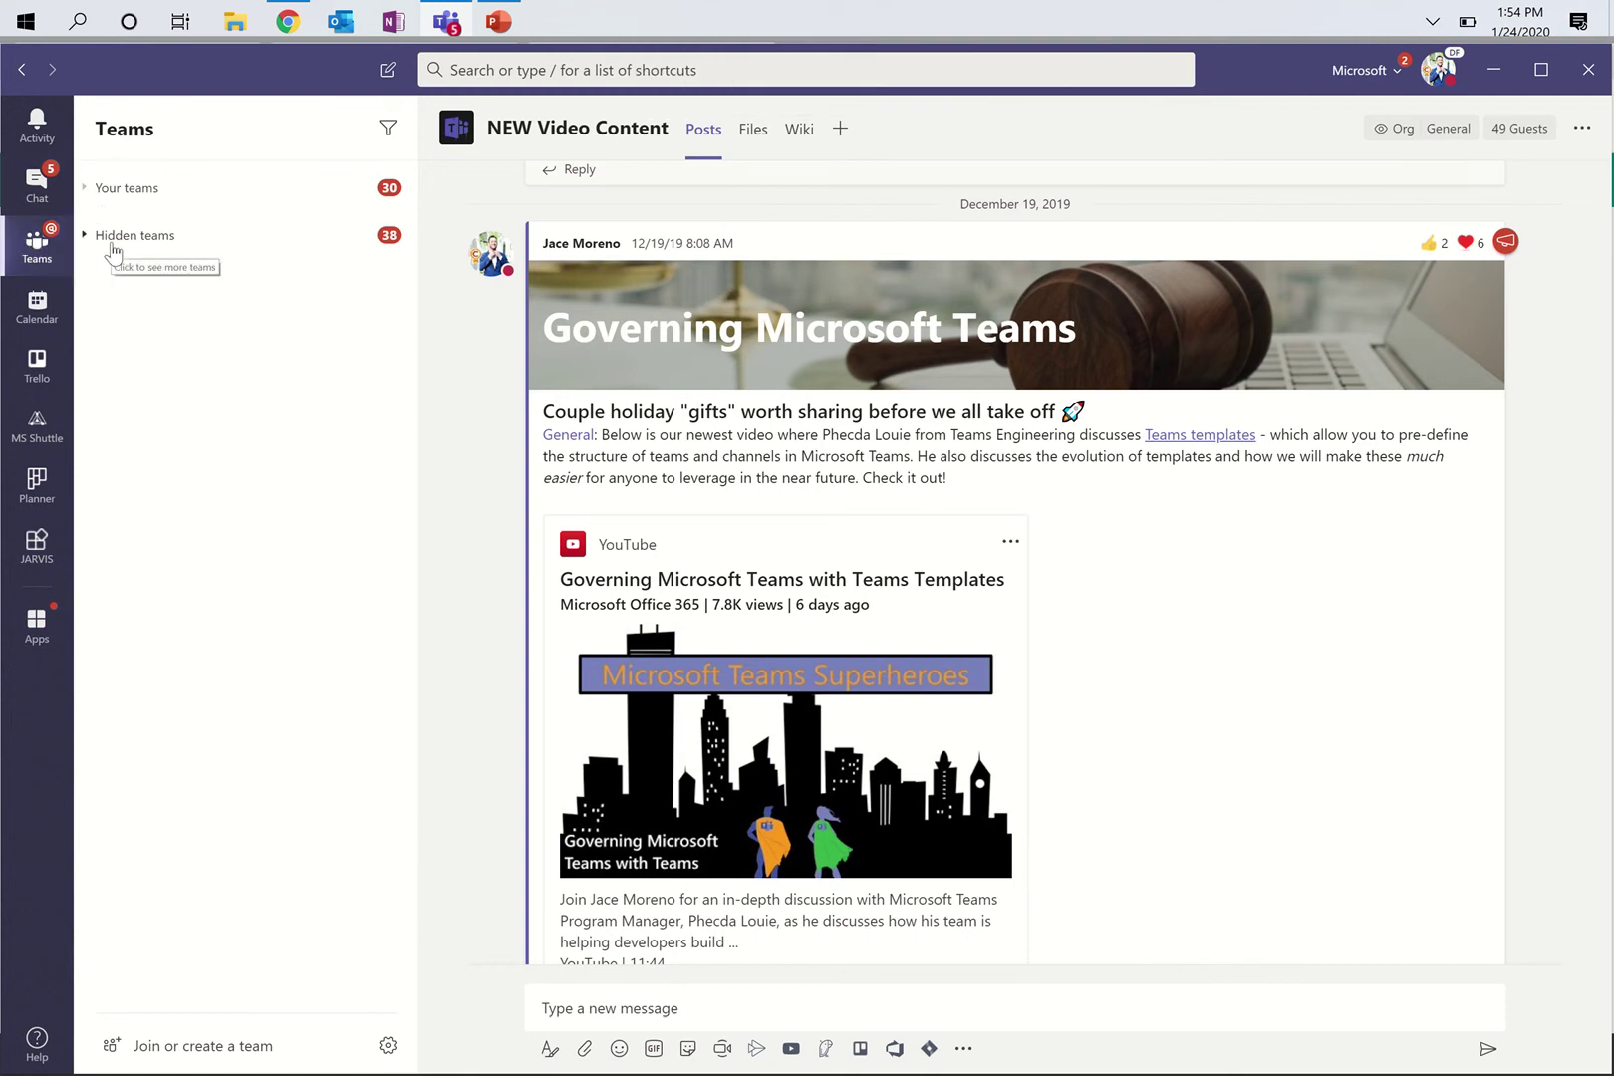
left_click(88, 191)
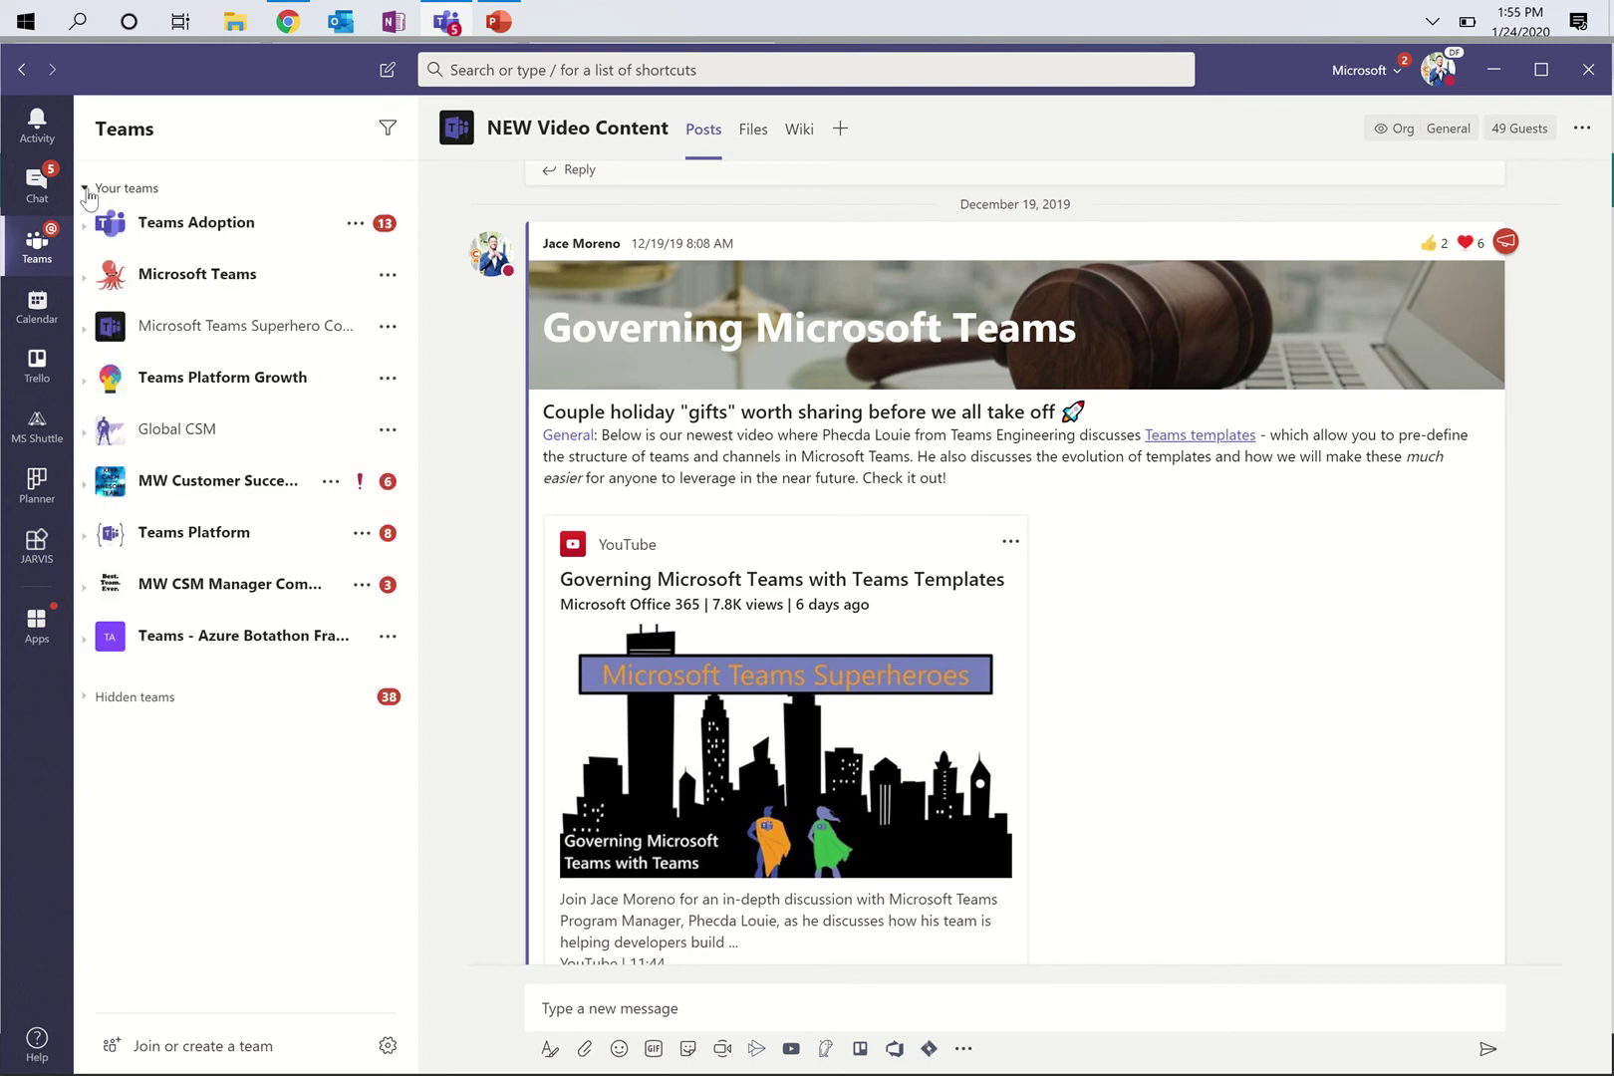
left_click(356, 223)
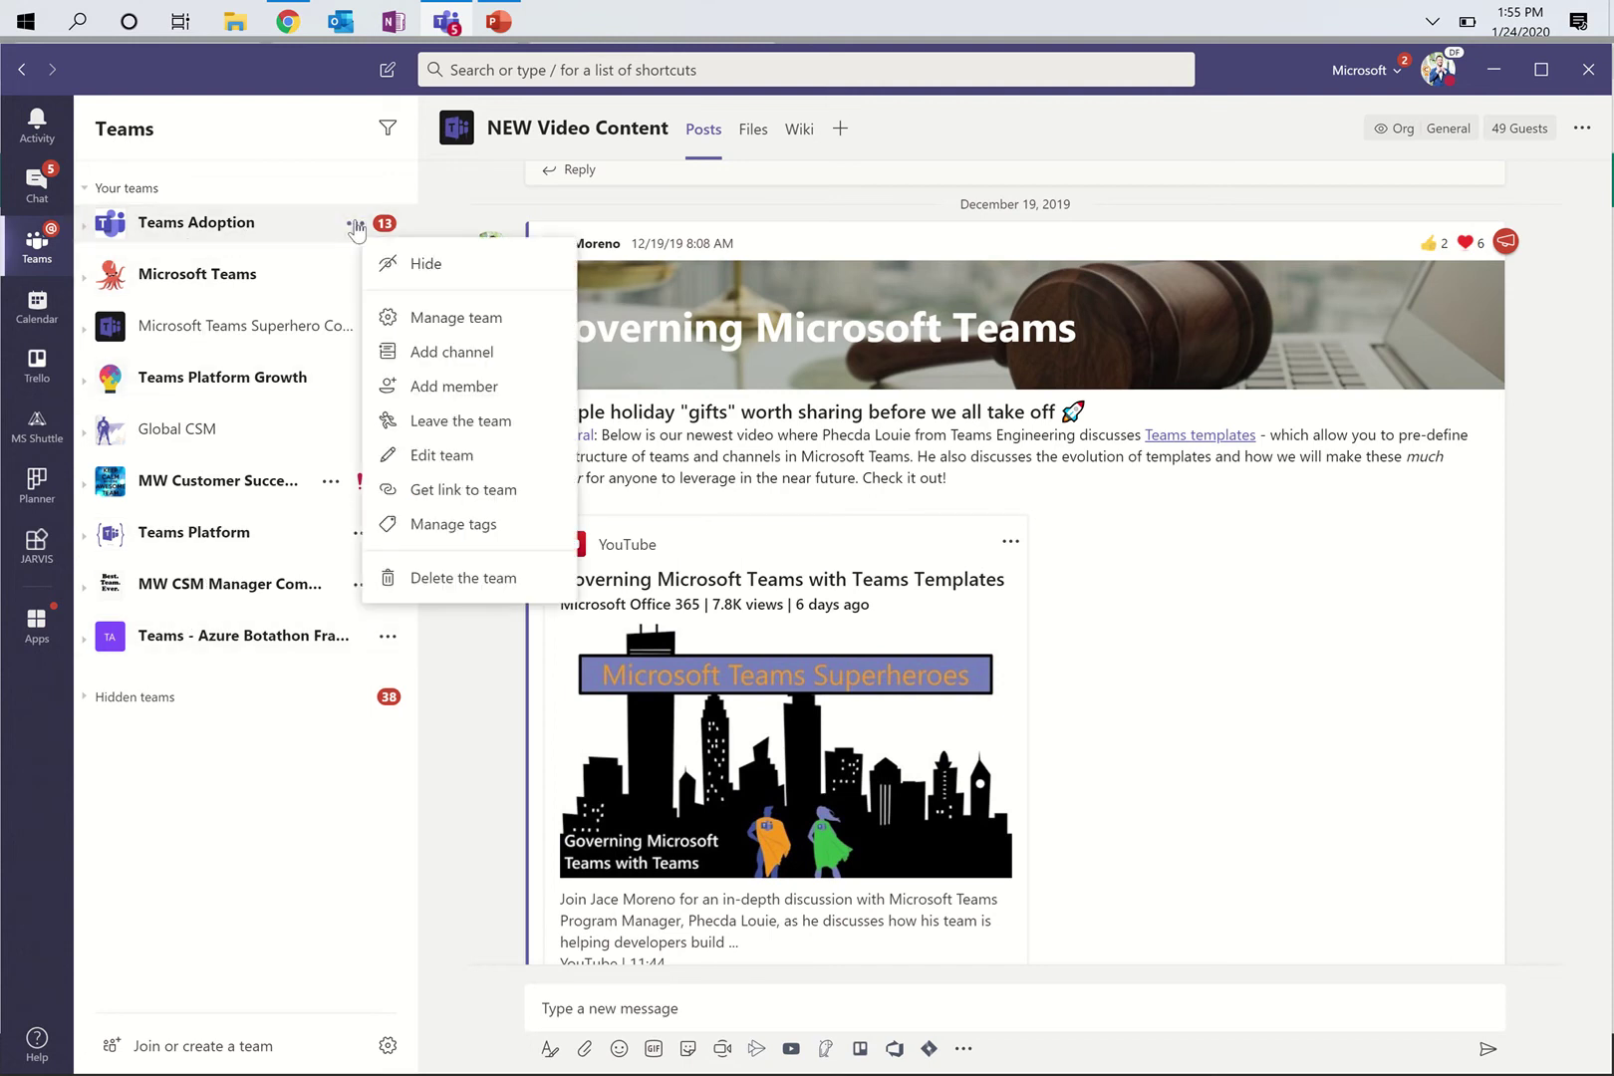
left_click(421, 267)
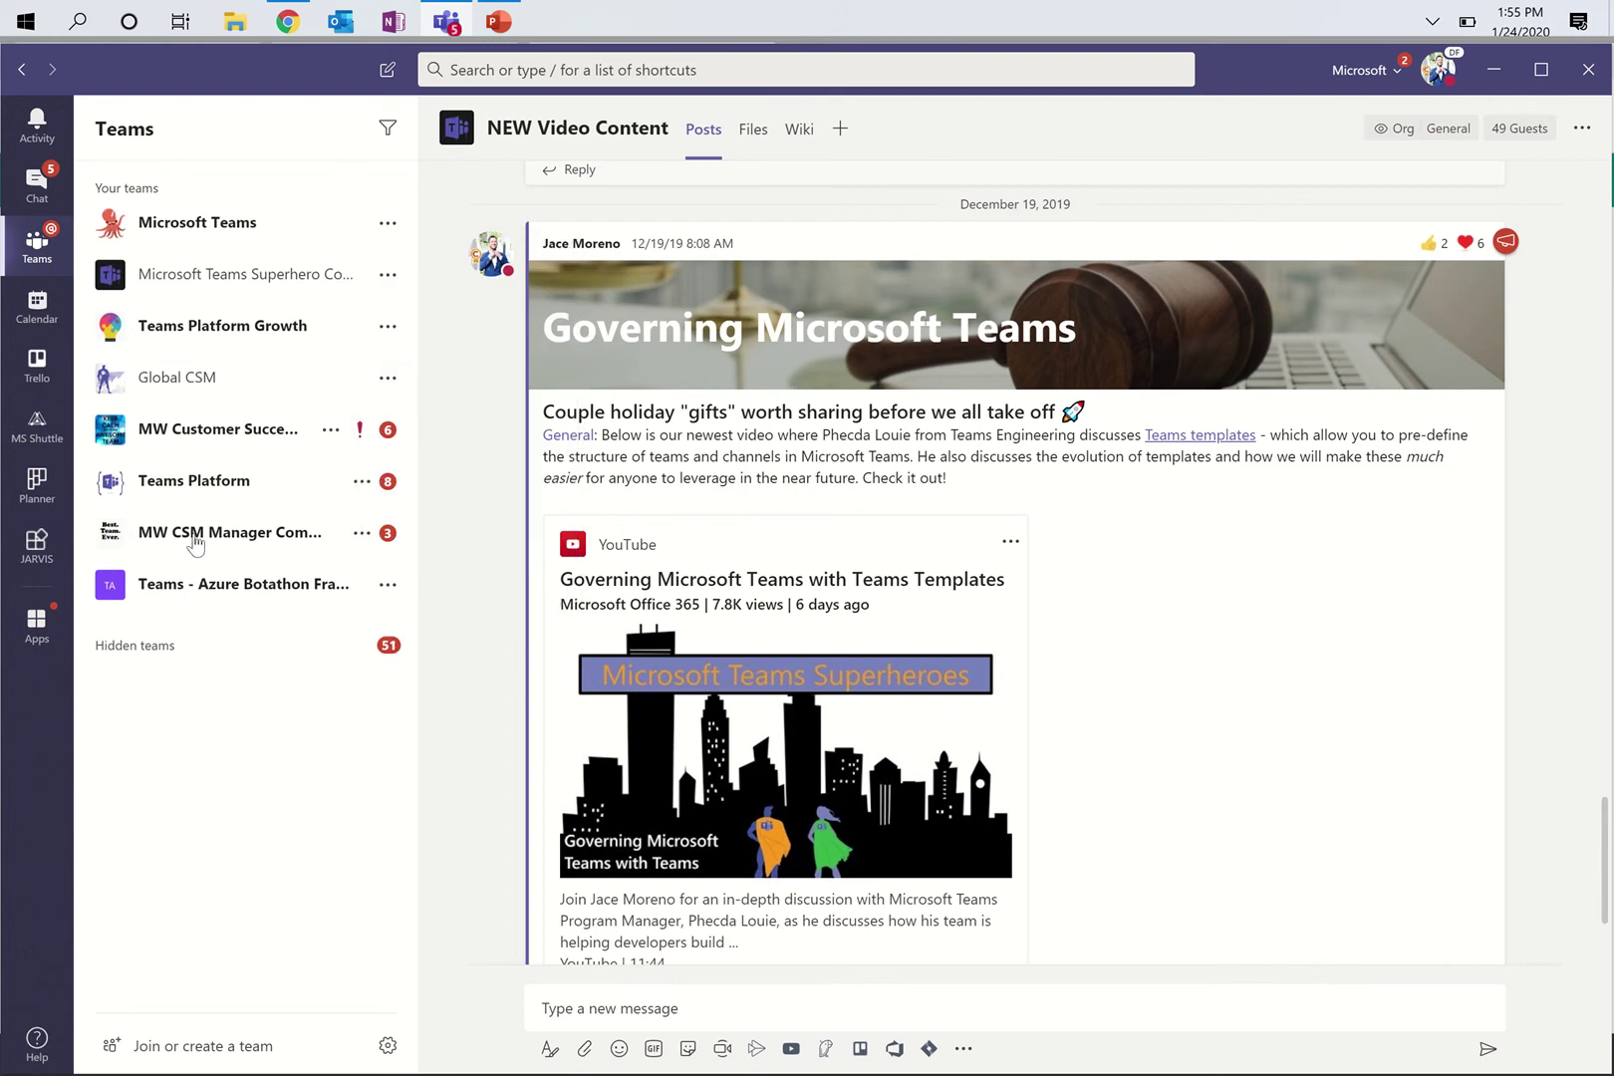
Show the Teams Adoption team again from the hidden teams and collapse the hidden teams list.
left_click(85, 650)
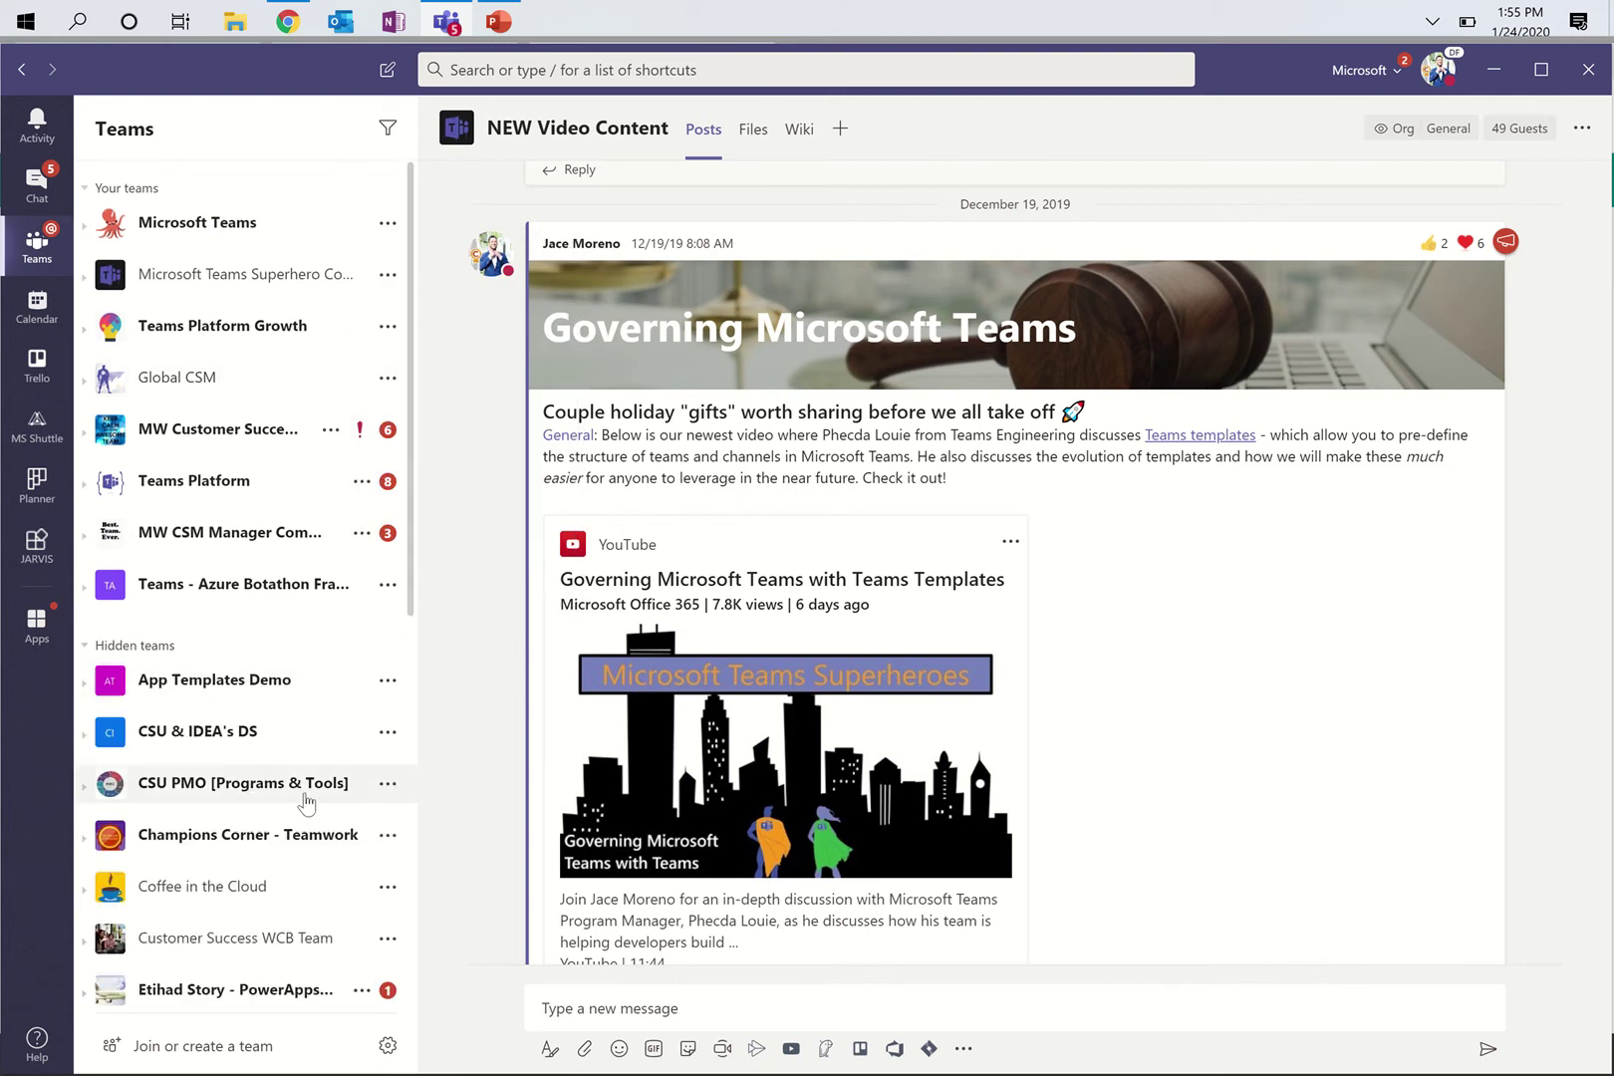
scroll(306, 797, "down", 5)
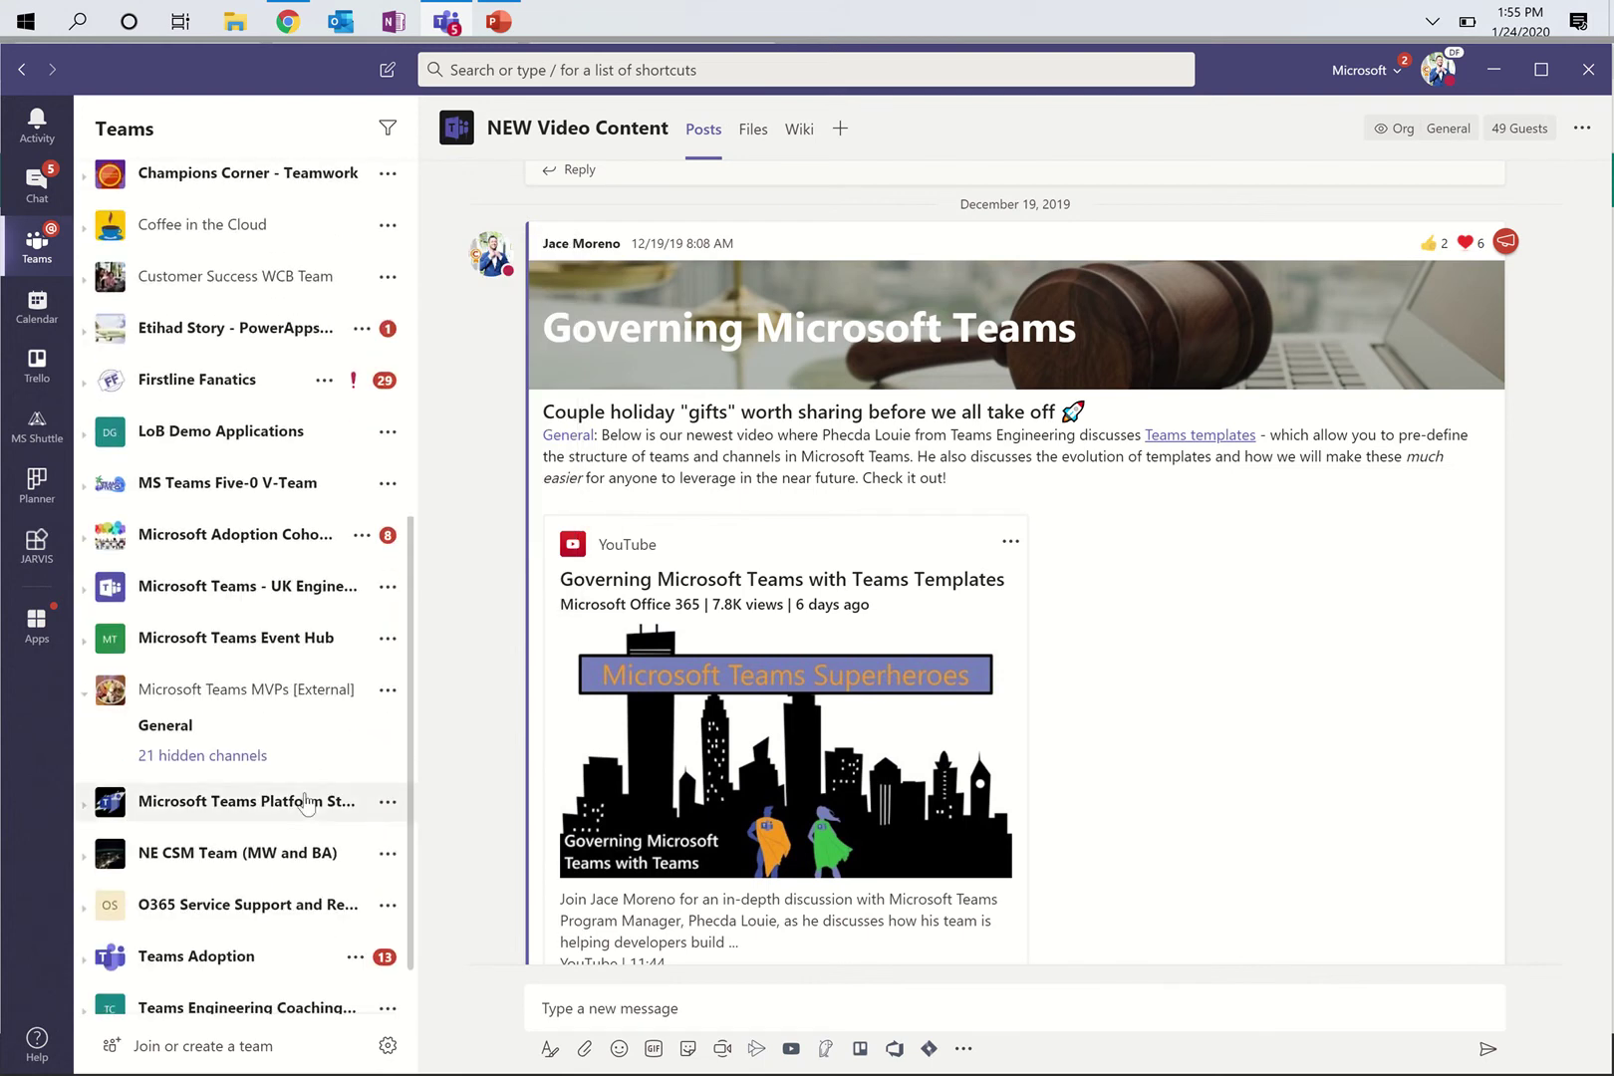
scroll(306, 801, "down", 1)
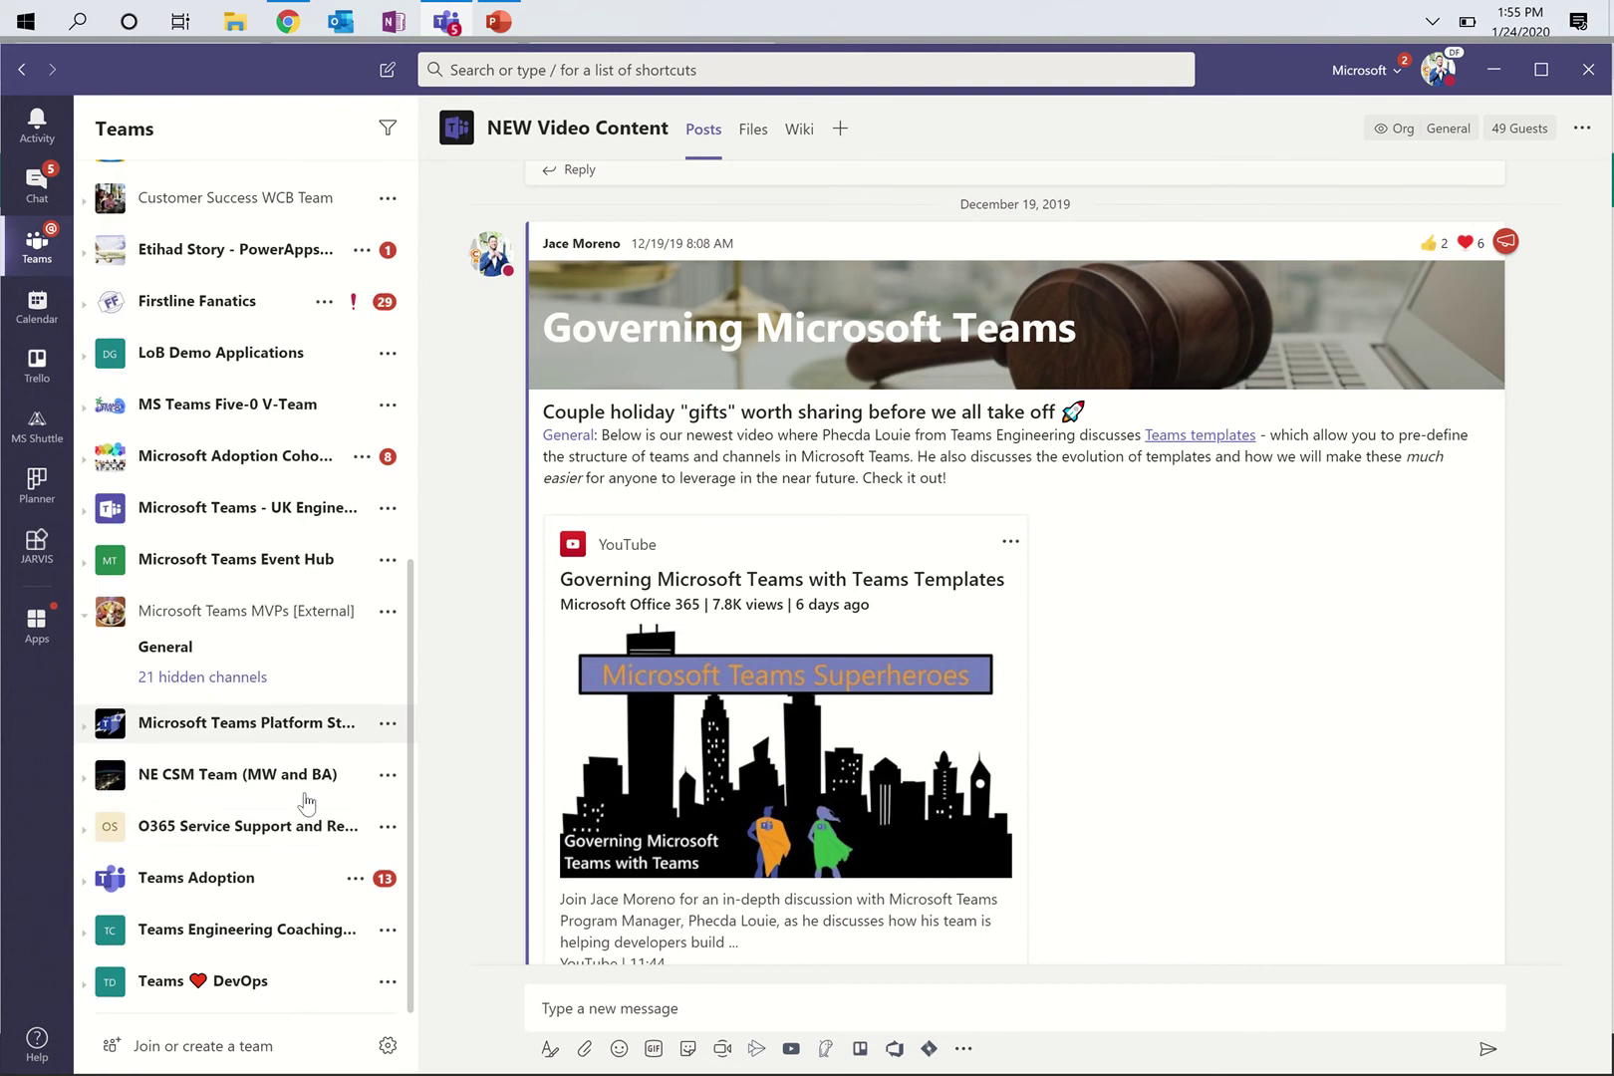
left_click(357, 881)
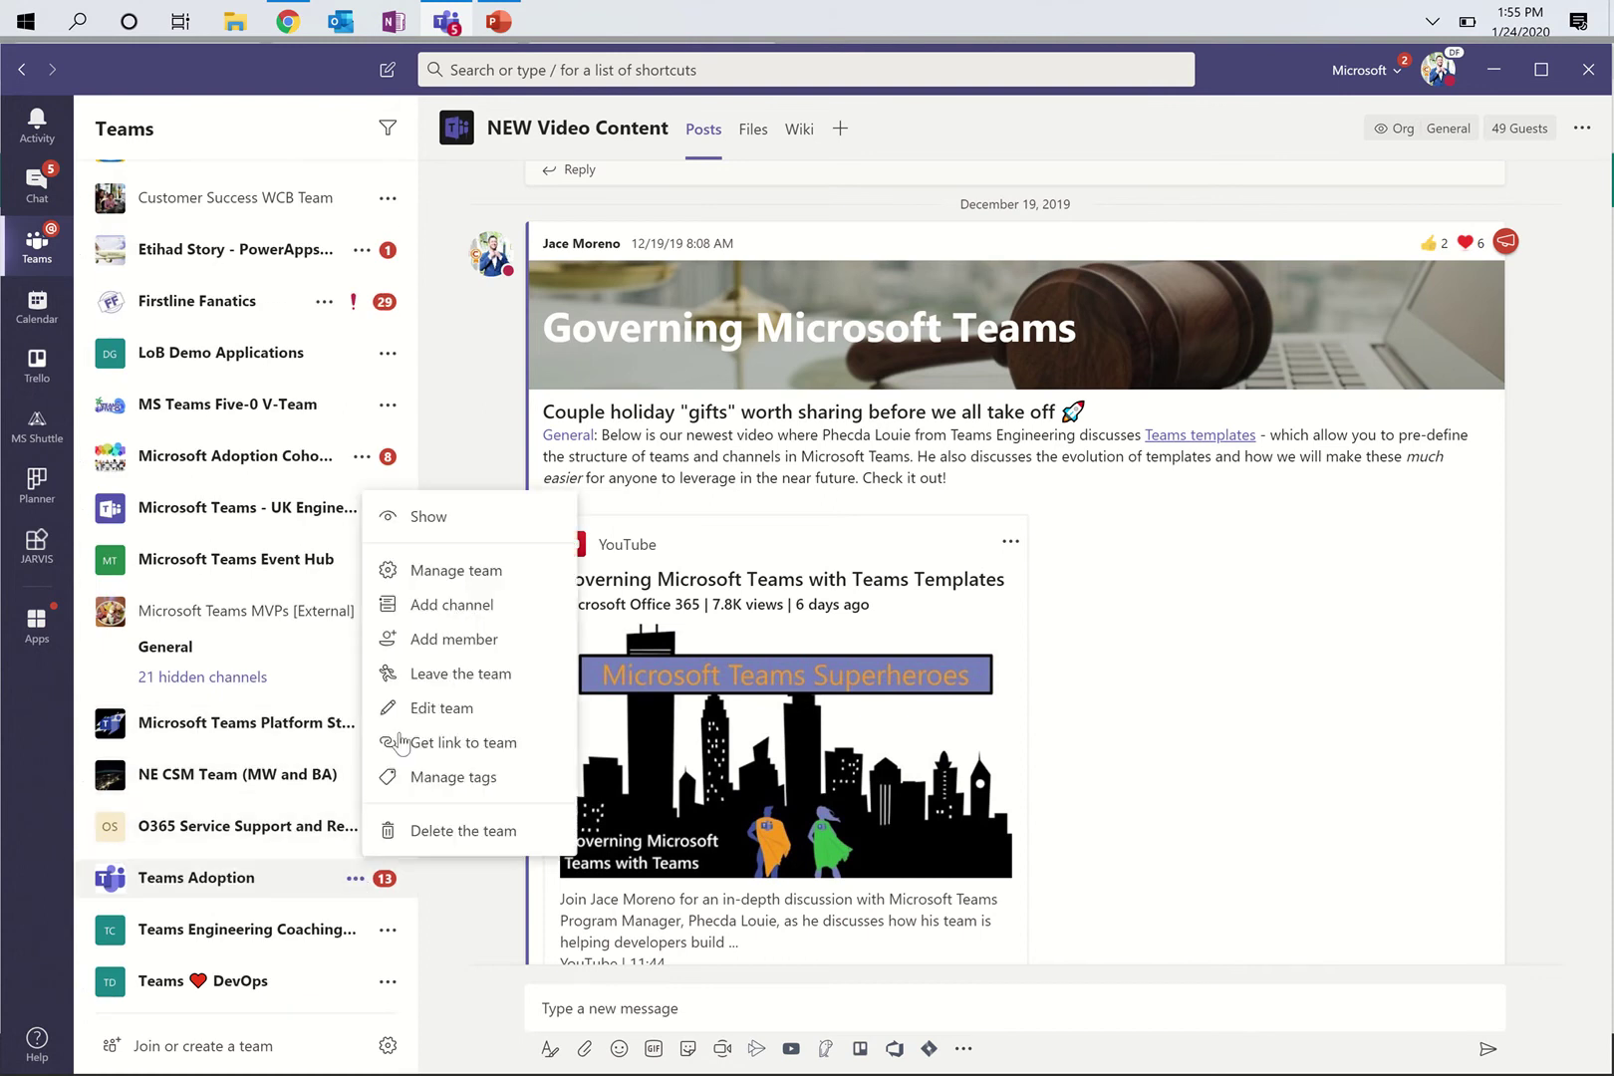
left_click(439, 517)
scroll(144, 389, "up", 10)
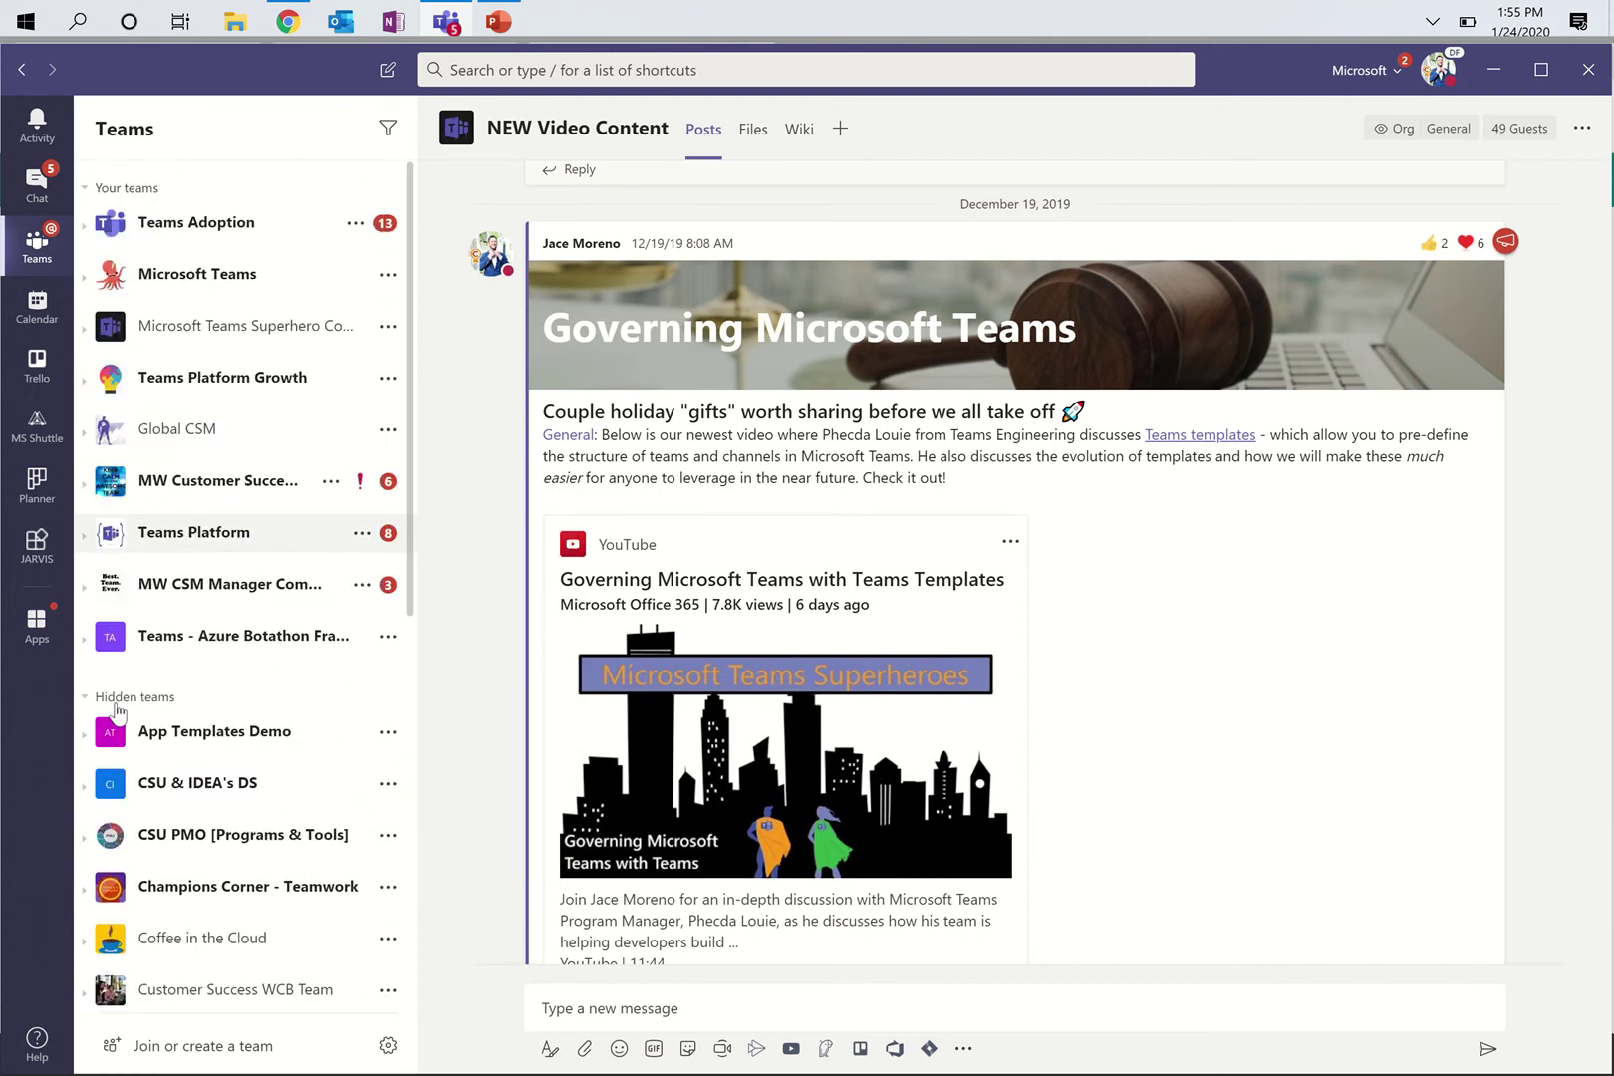
left_click(85, 699)
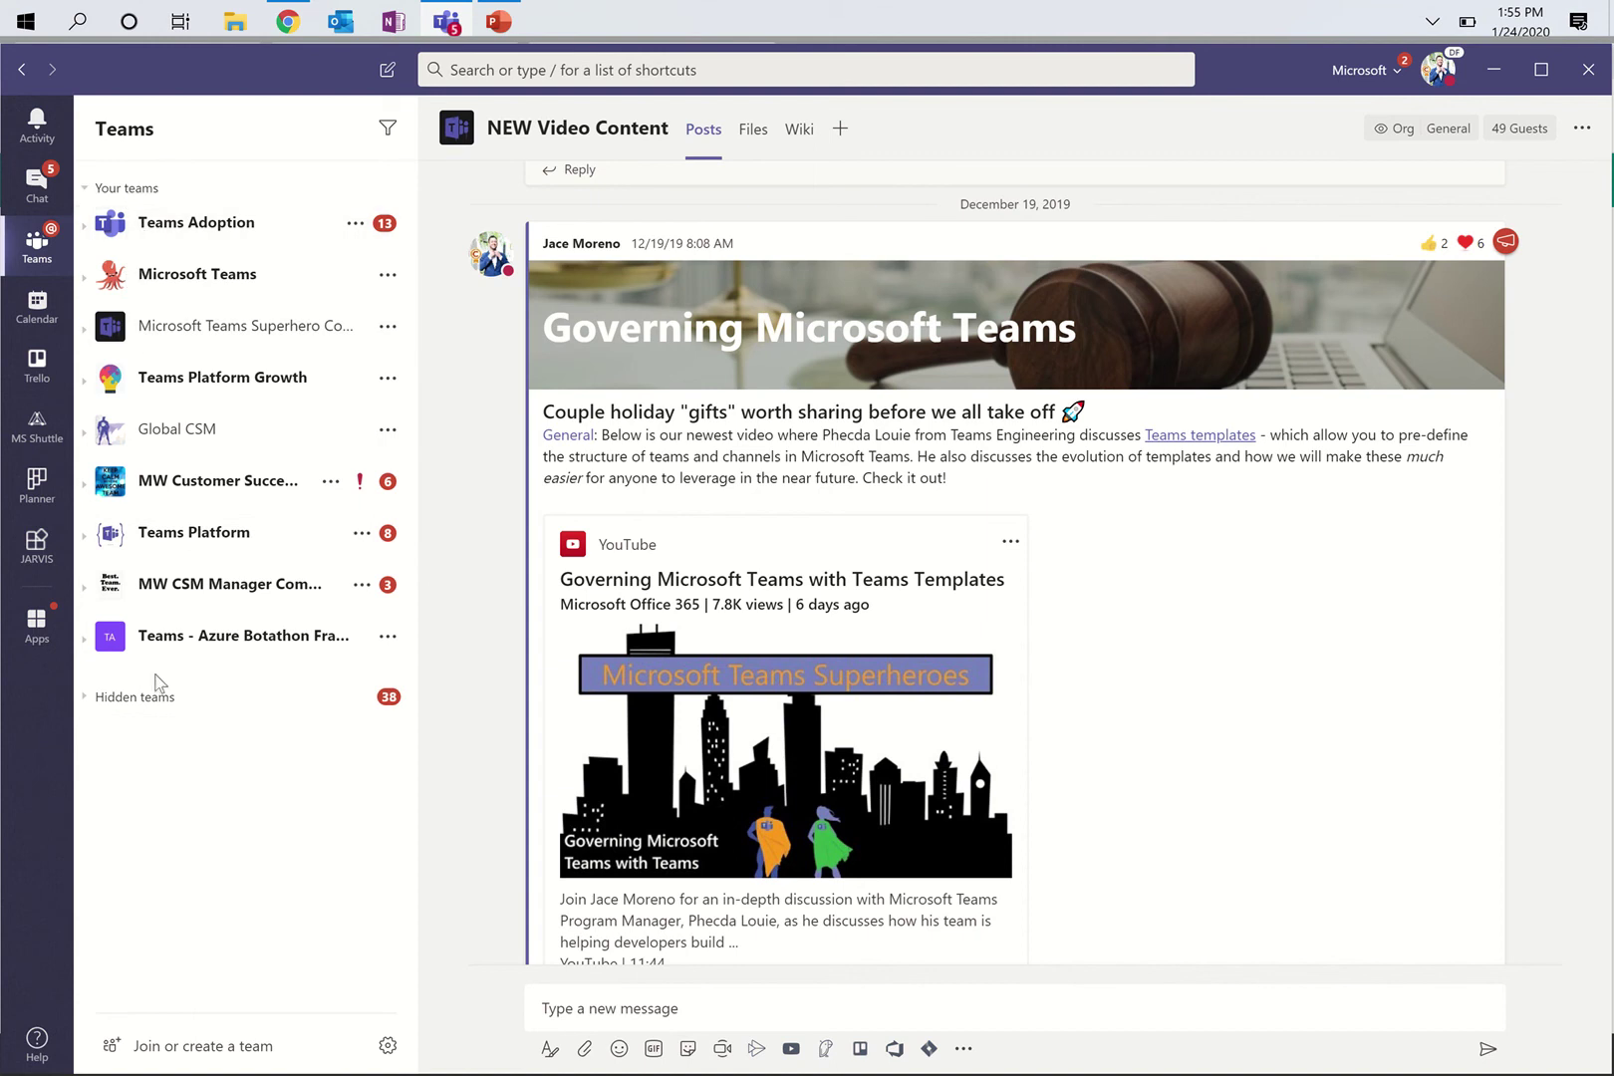
left_click(86, 700)
left_click(87, 700)
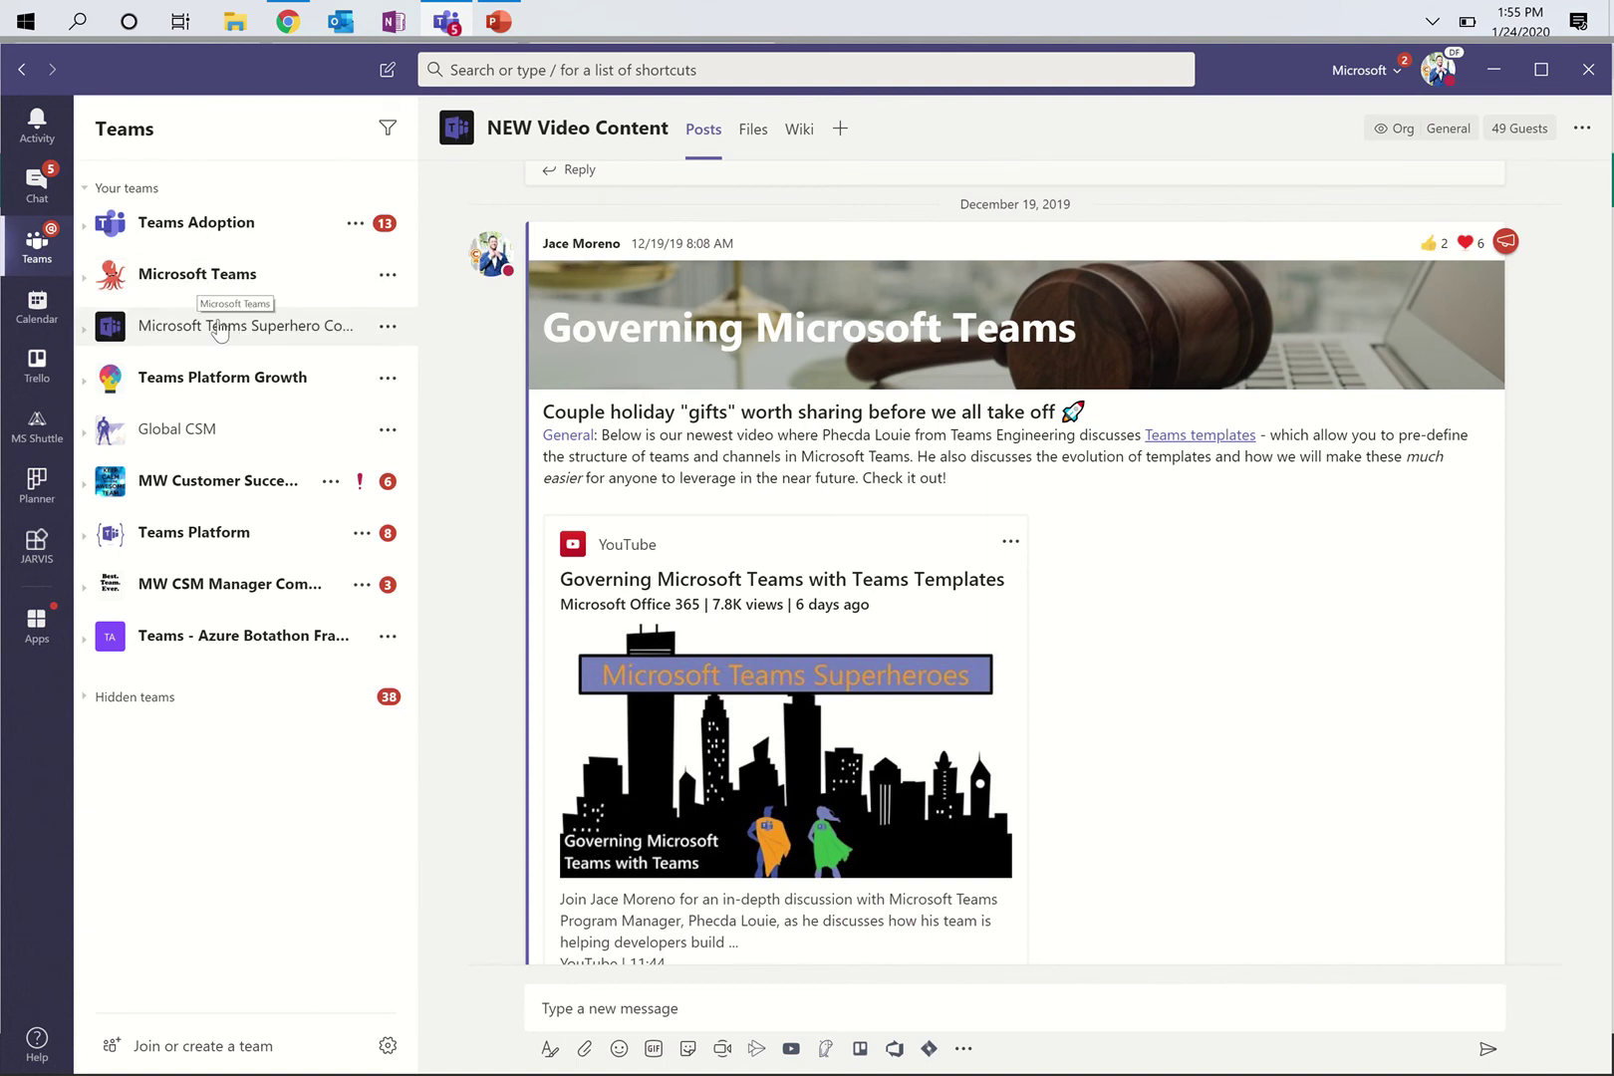
Move the Microsoft Teams Superhero team below Teams Platform Growth and briefly view its channels.
mouse_move(219, 332)
left_mouse_down()
mouse_move(220, 457)
mouse_move(216, 363)
left_mouse_up()
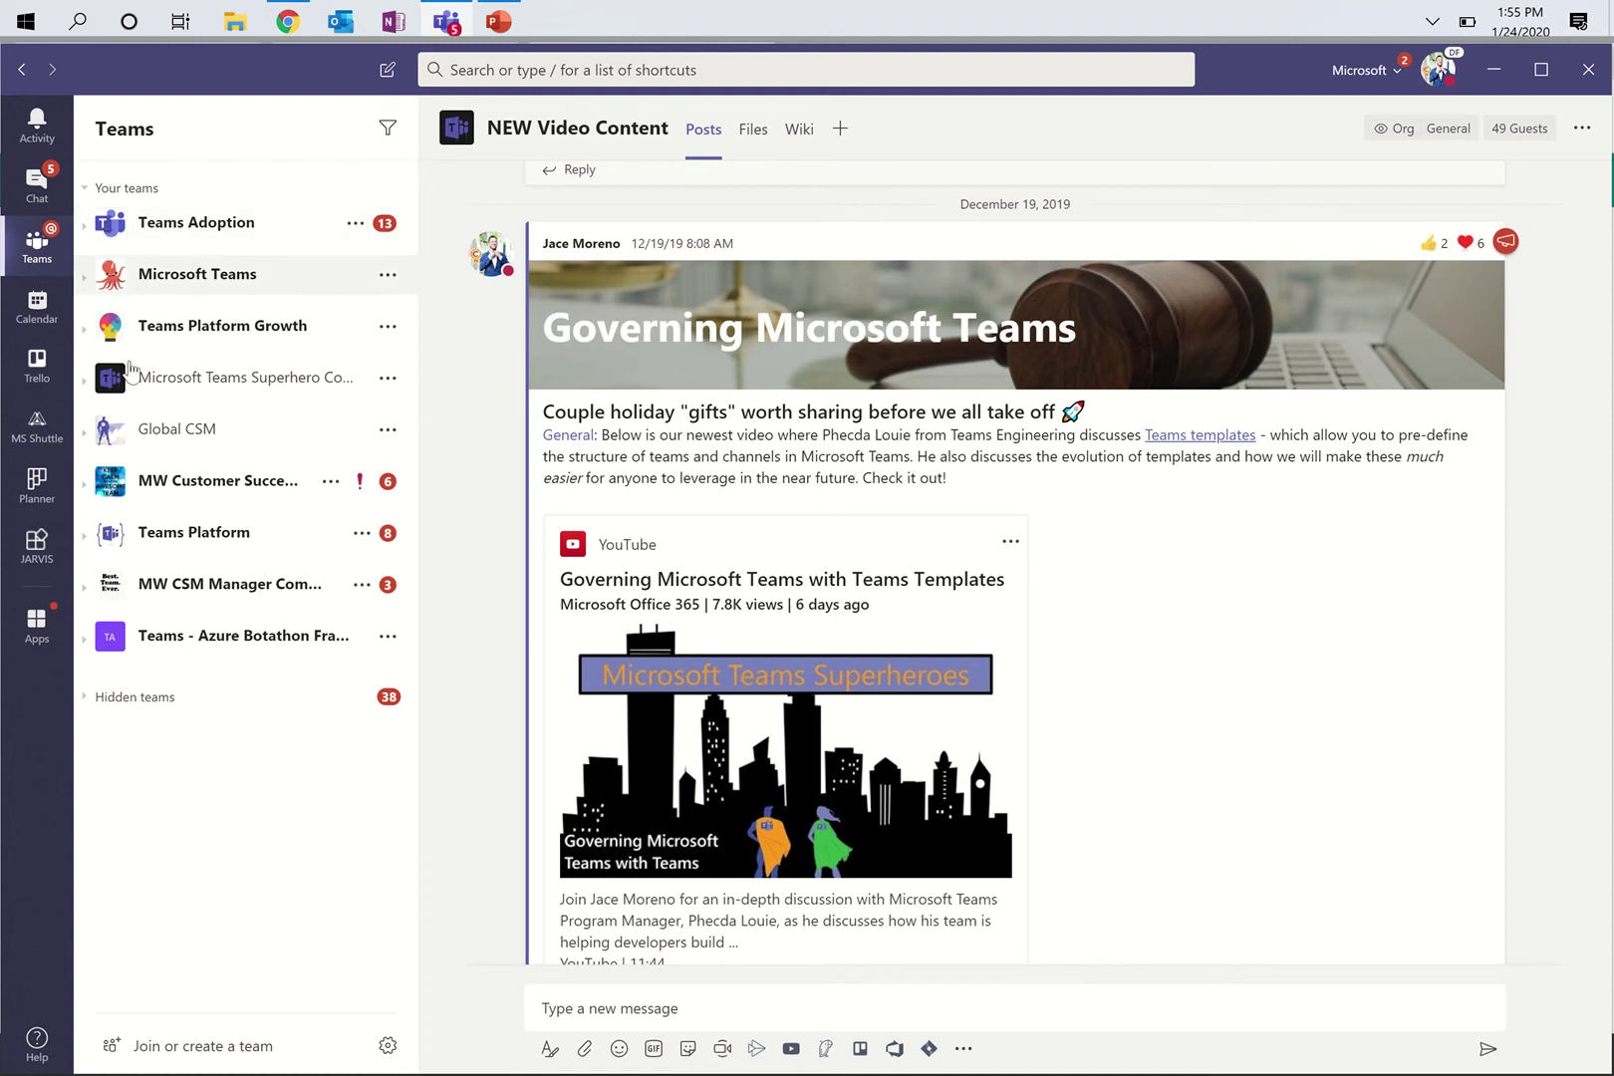
left_click(85, 381)
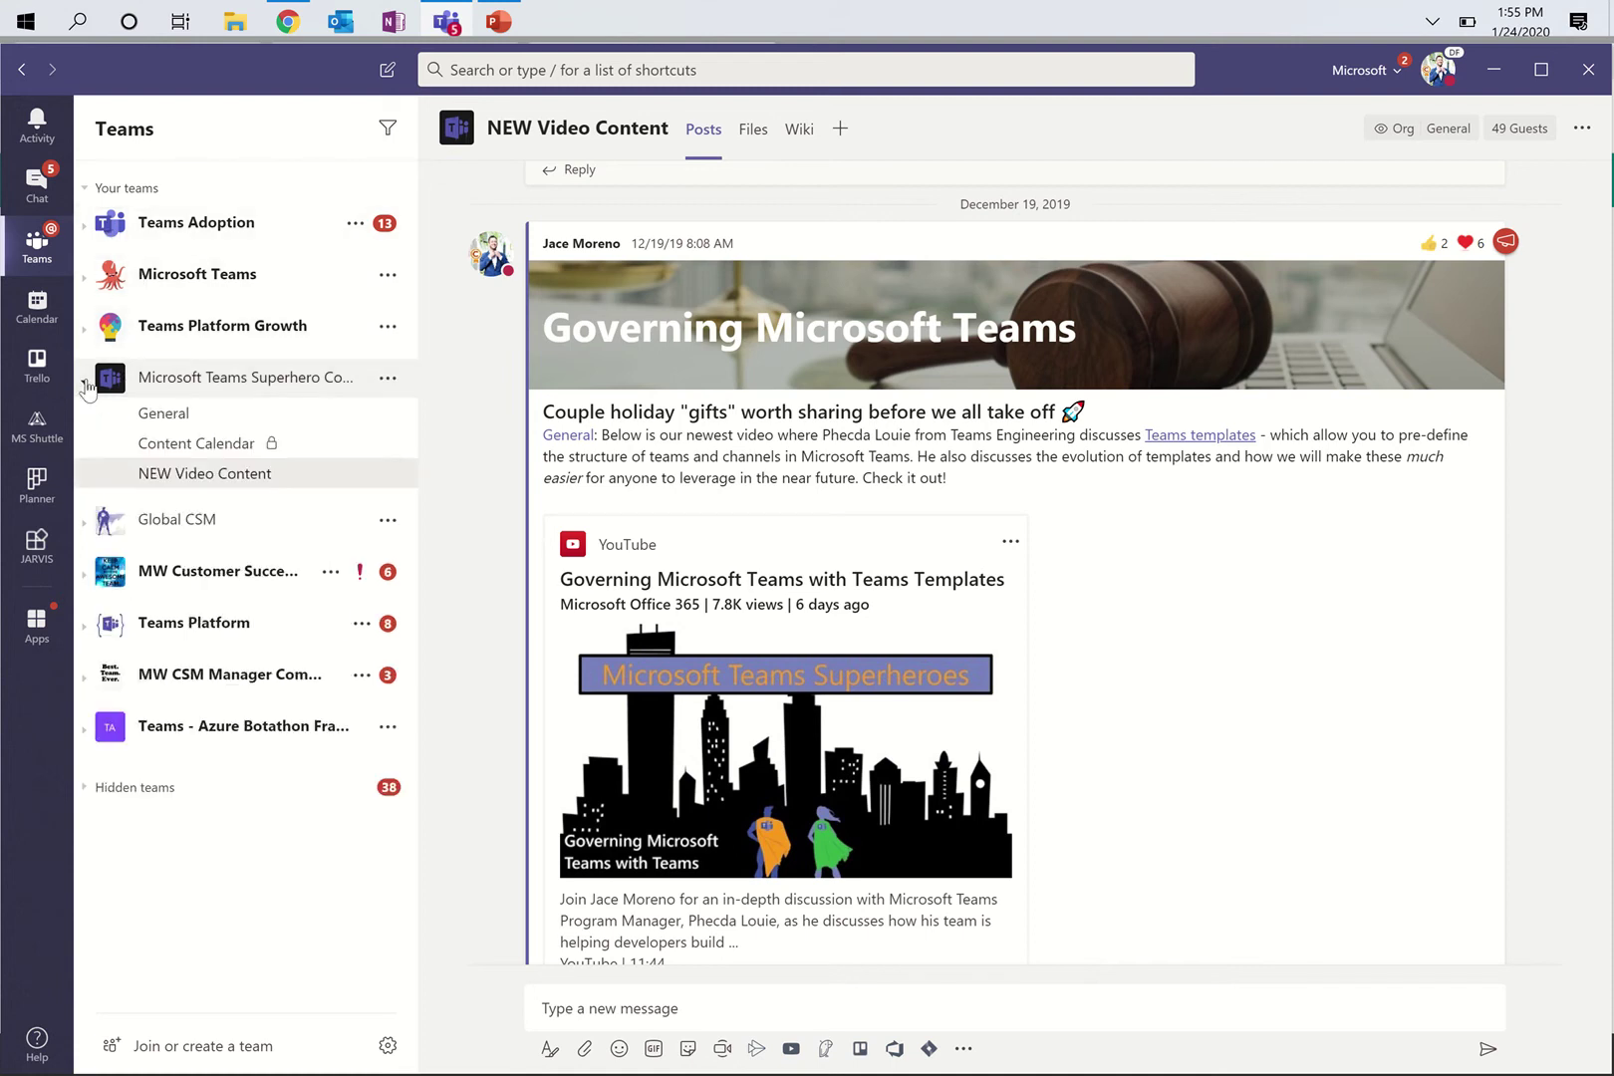
left_click(86, 384)
Show the hidden Customer Best Practices and Stories channel in the Teams Adoption team.
left_click(88, 227)
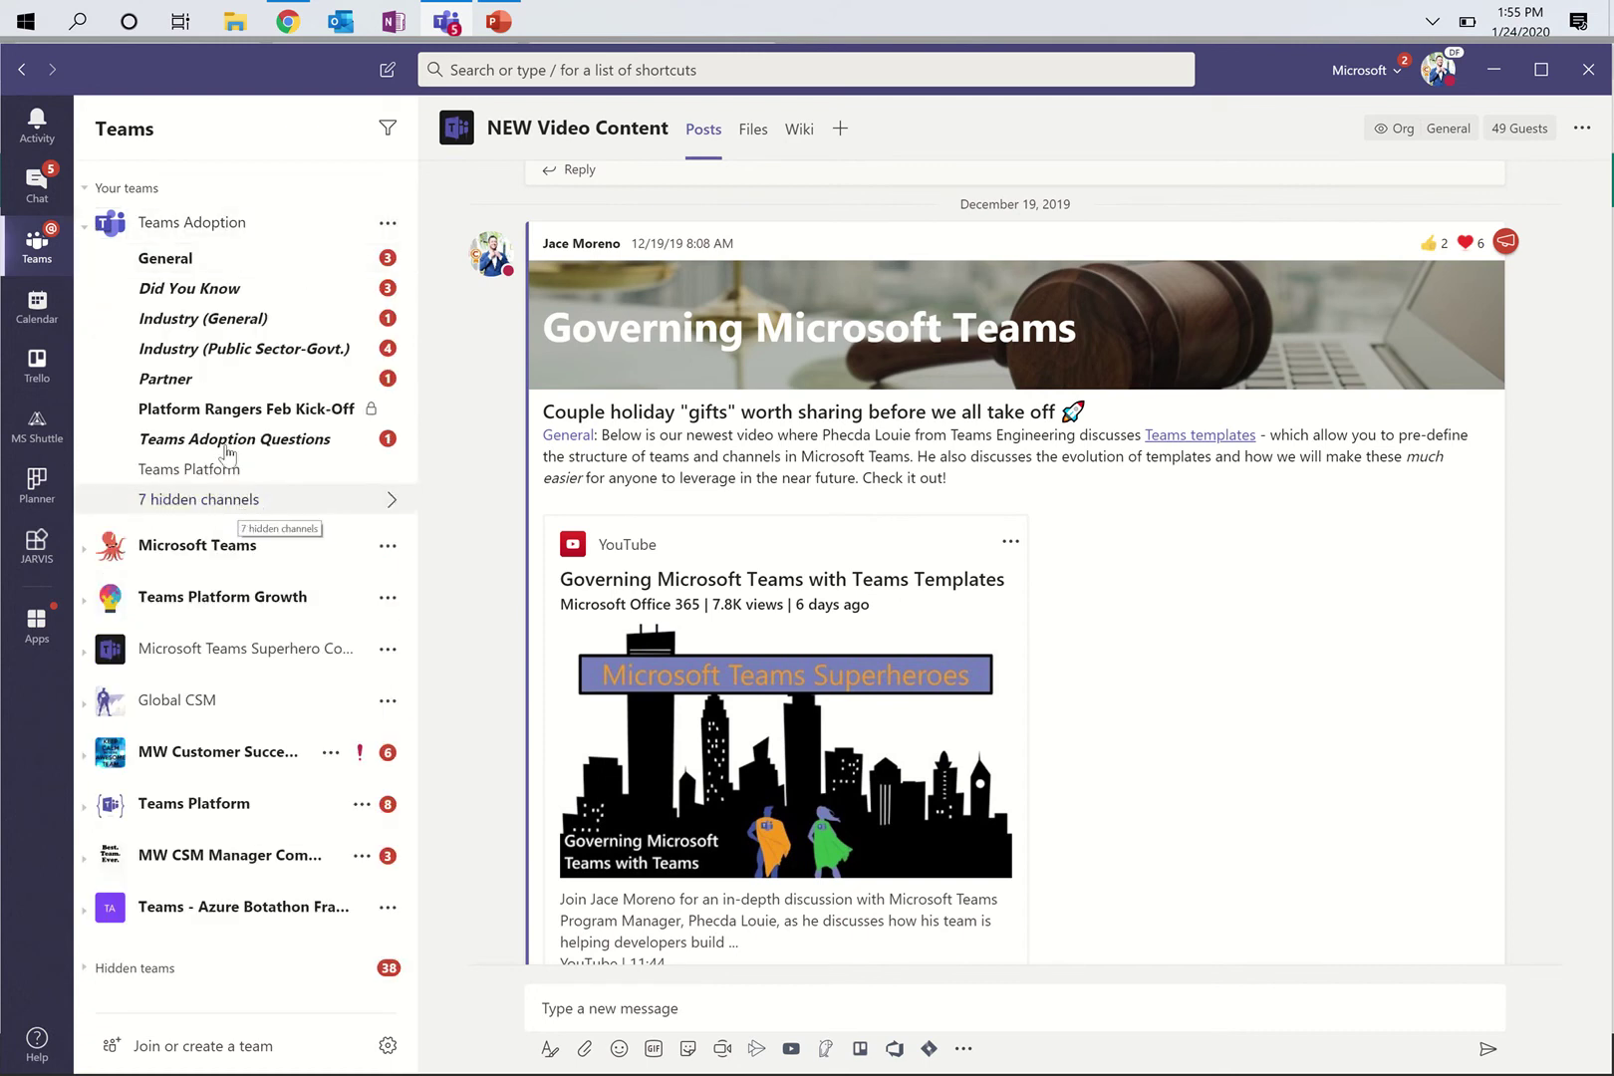
left_click(86, 234)
left_click(86, 235)
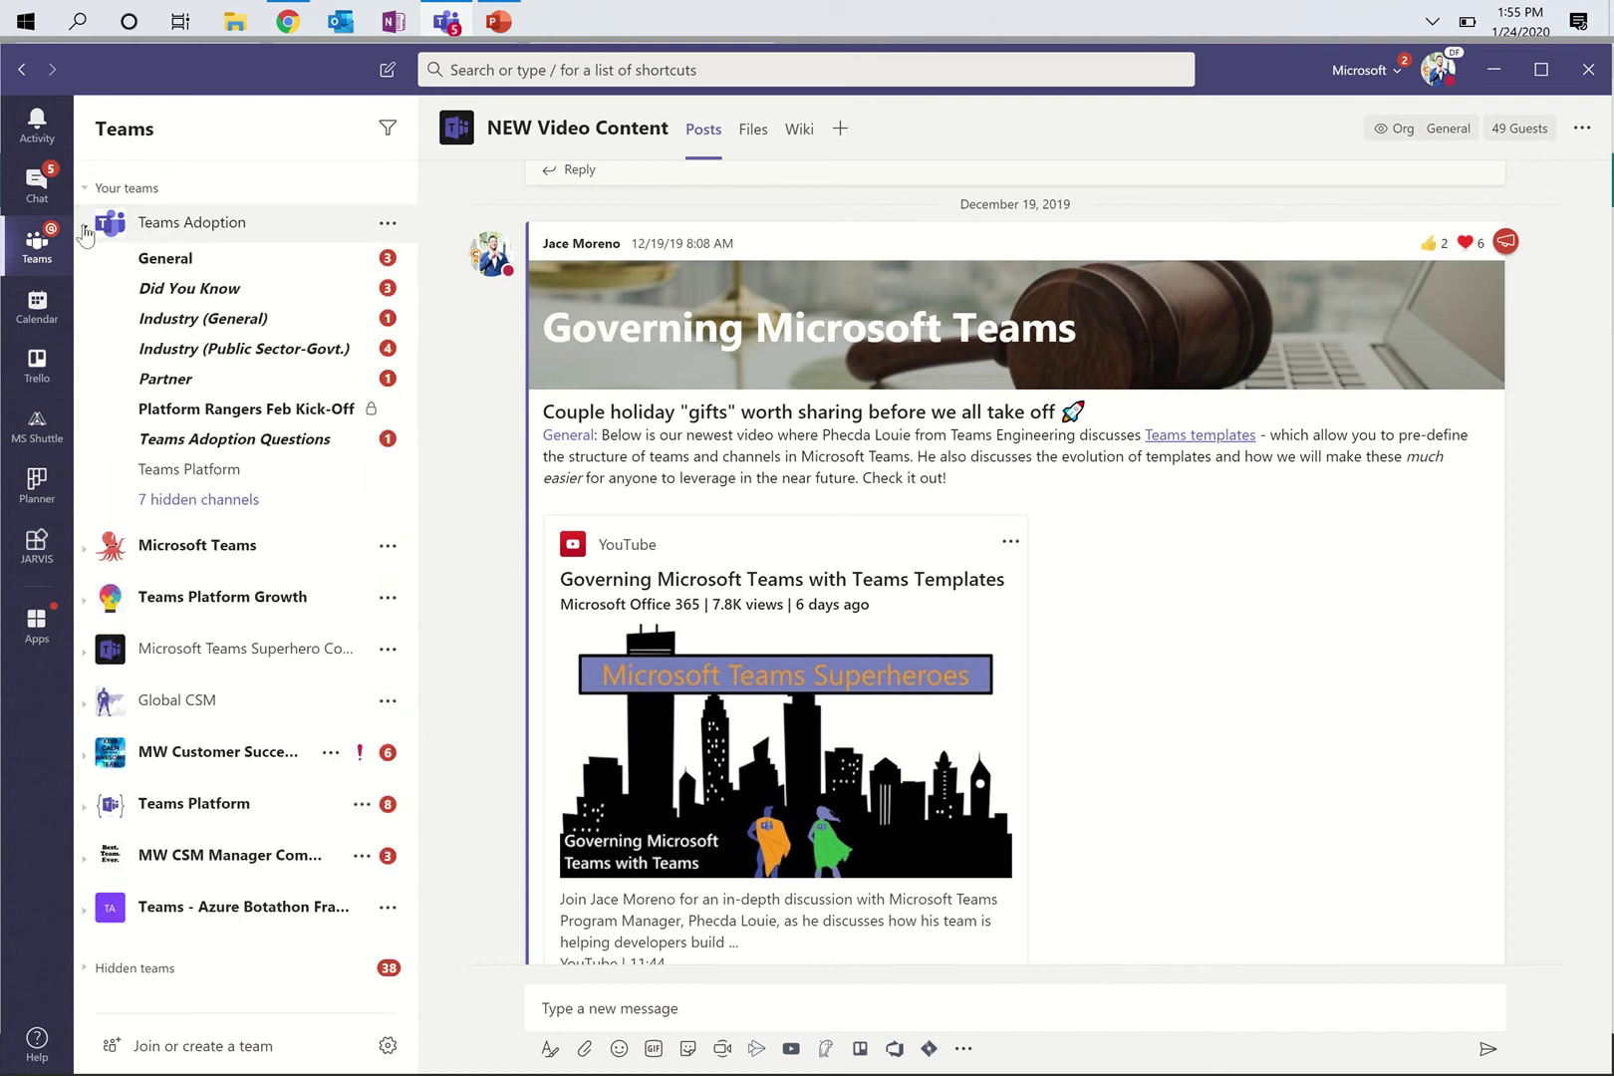
left_click(321, 510)
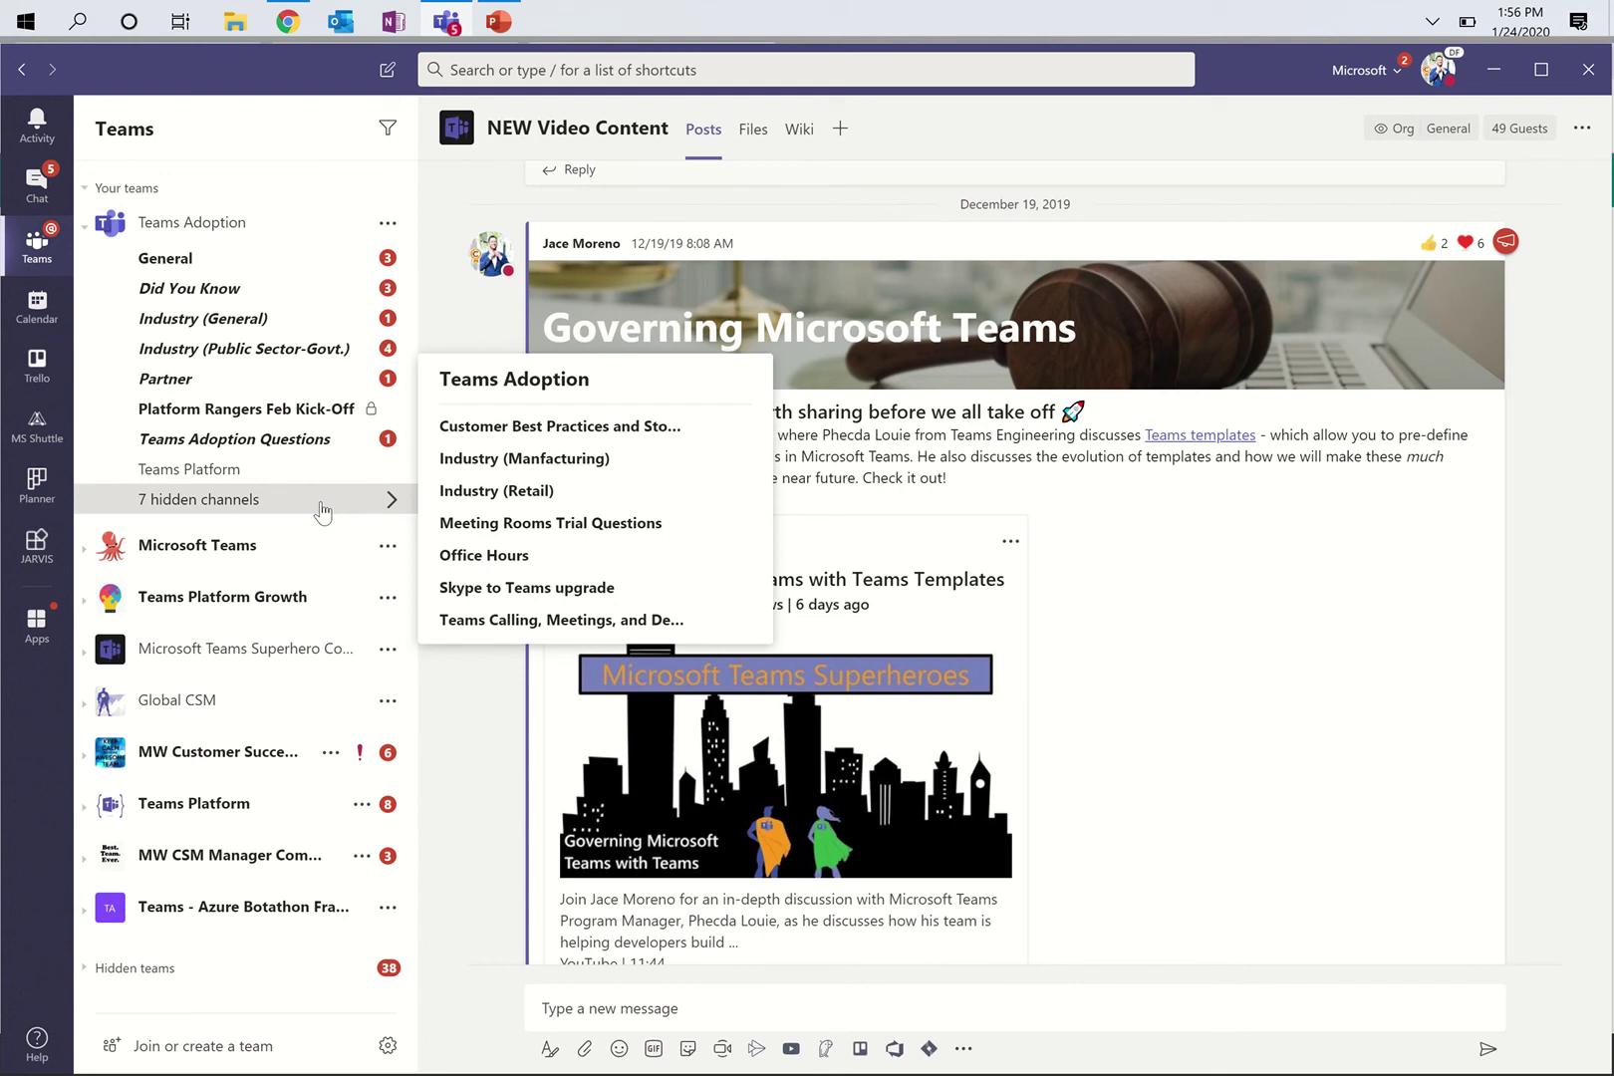
mouse_move(633, 439)
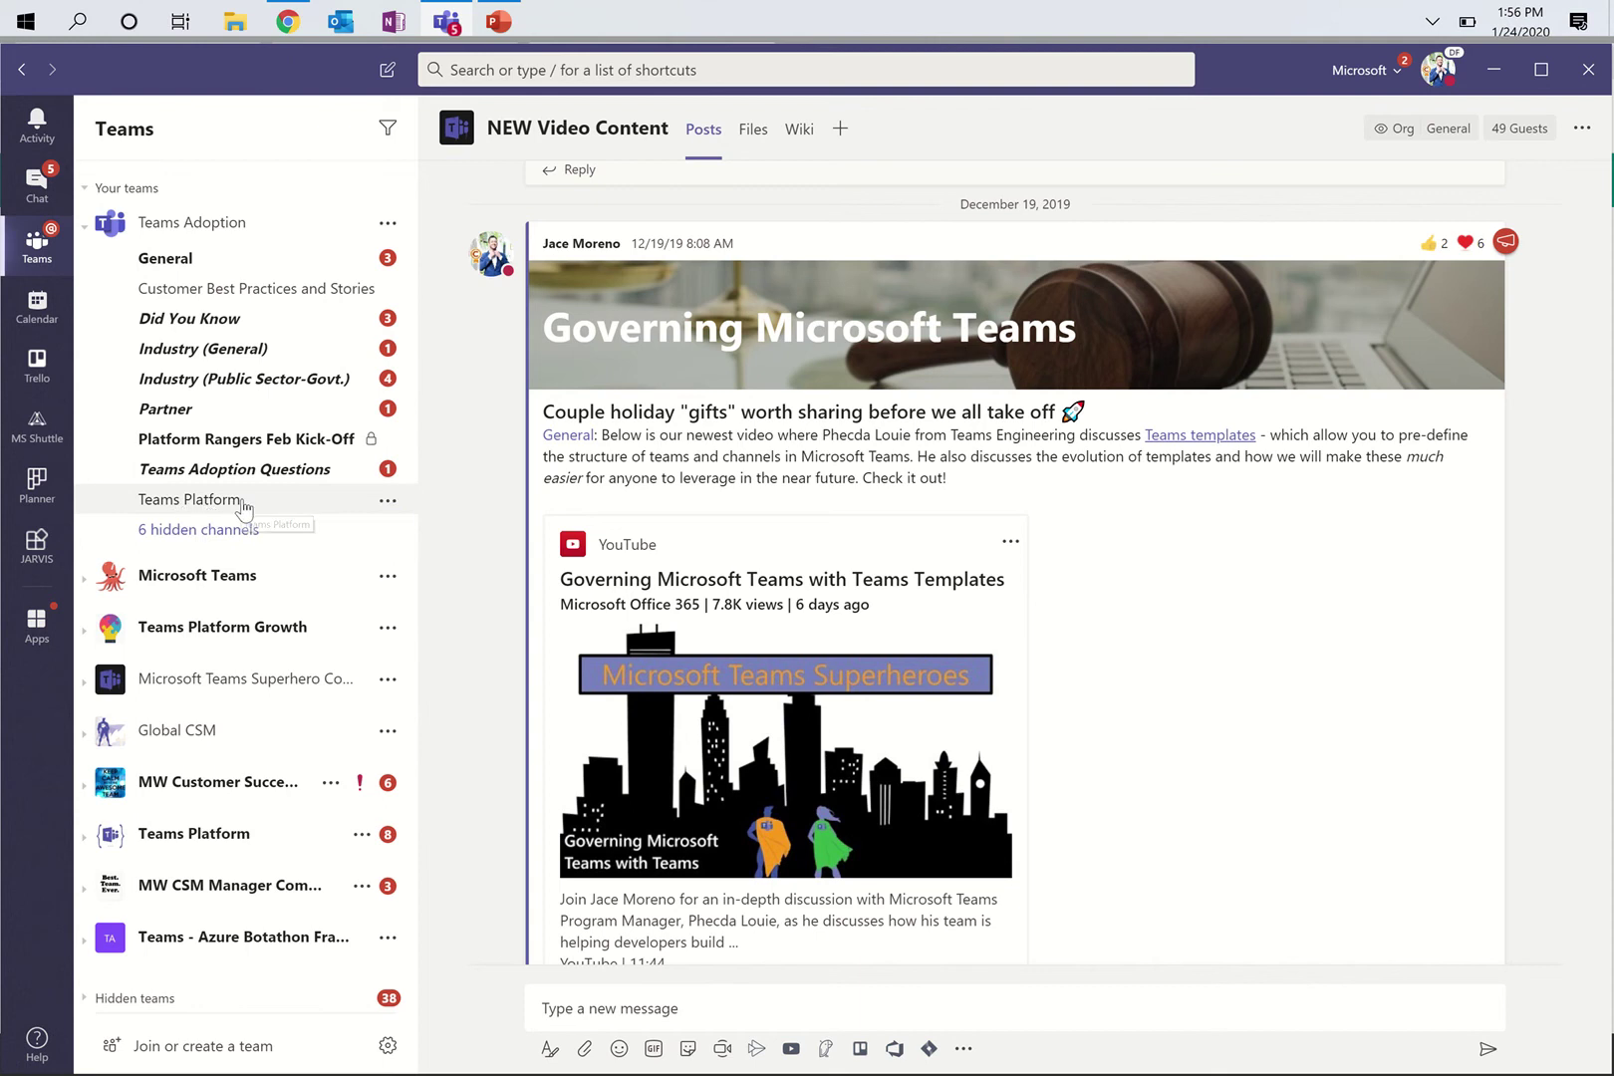
Try to pin the Teams Platform channel of Teams Adoption and collapse the team's channels.
left_click(389, 503)
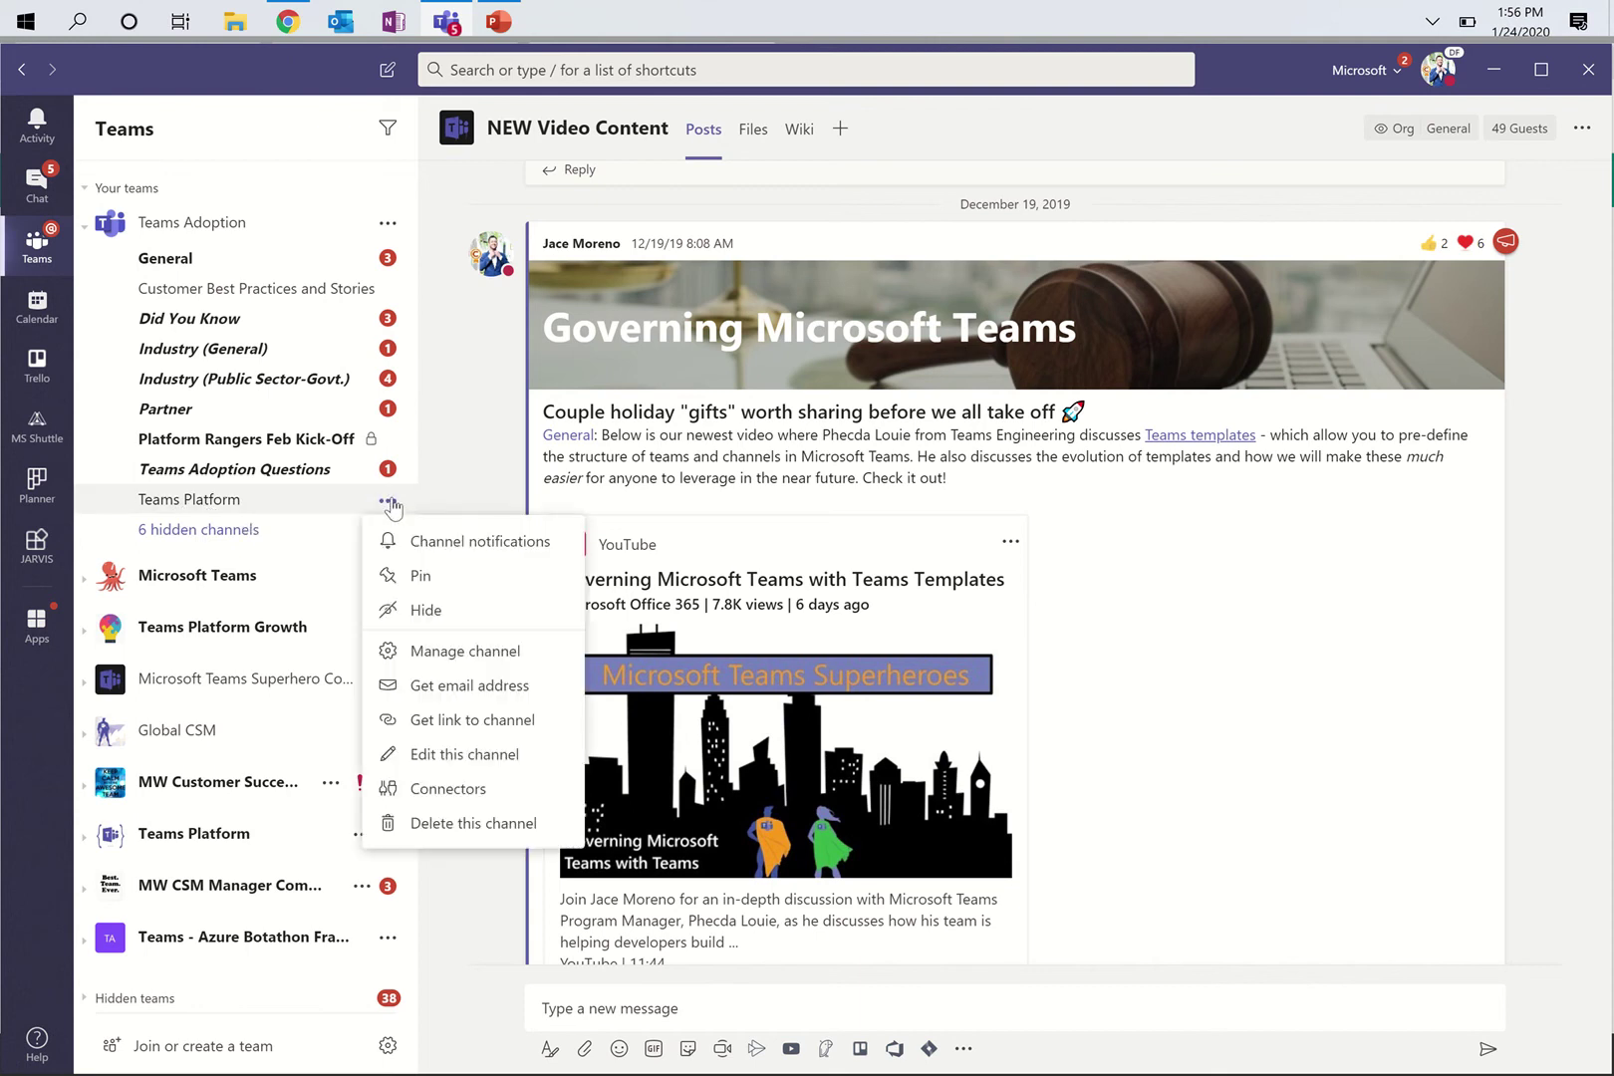
left_click(426, 578)
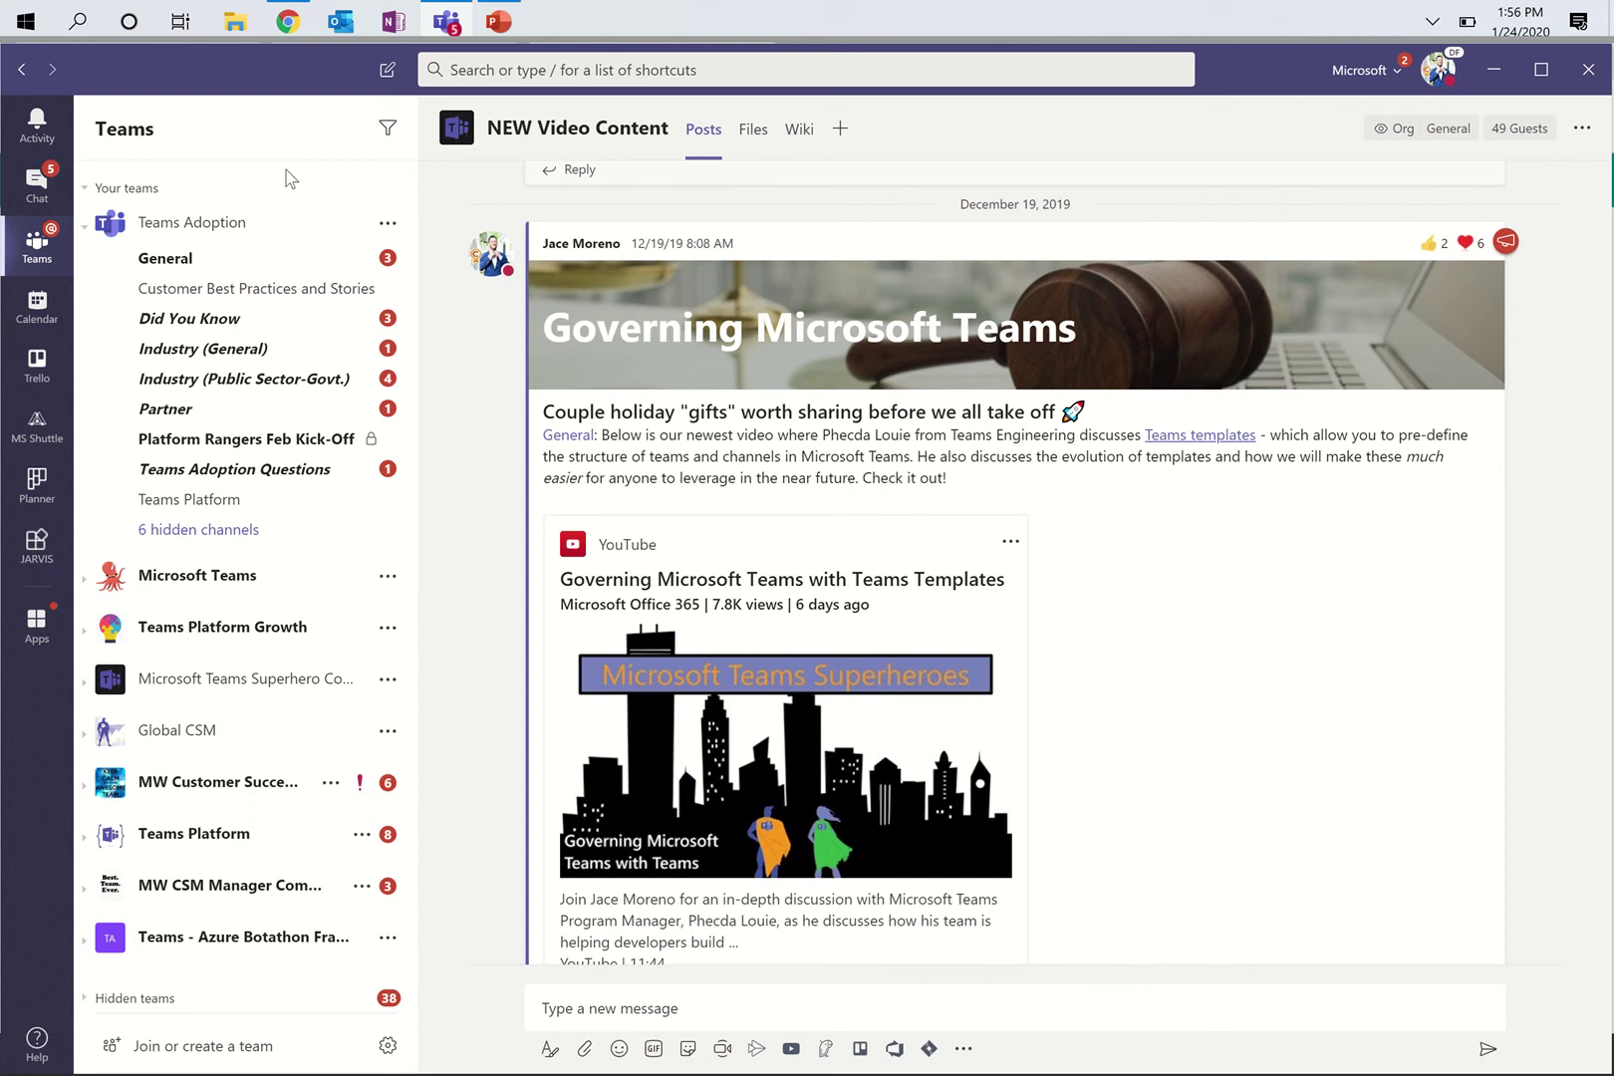
left_click(84, 232)
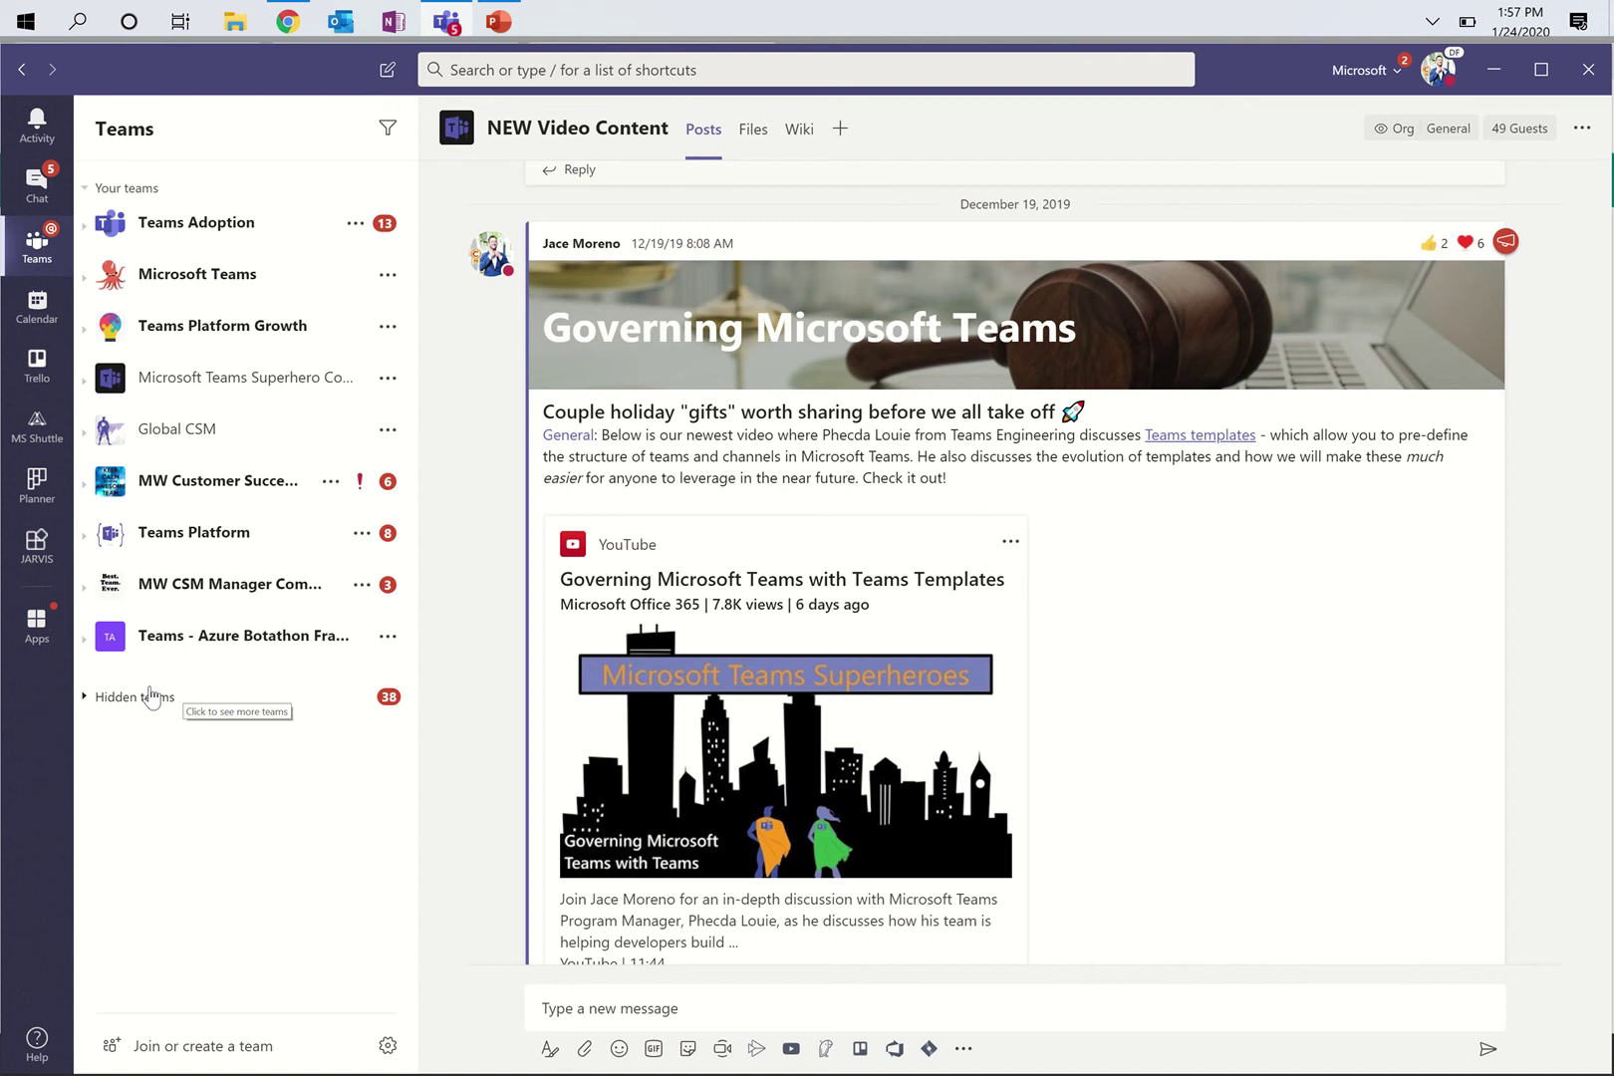
Pin the Teams Platform channel of the Teams Adoption team, leaving the team collapsed.
left_click(195, 222)
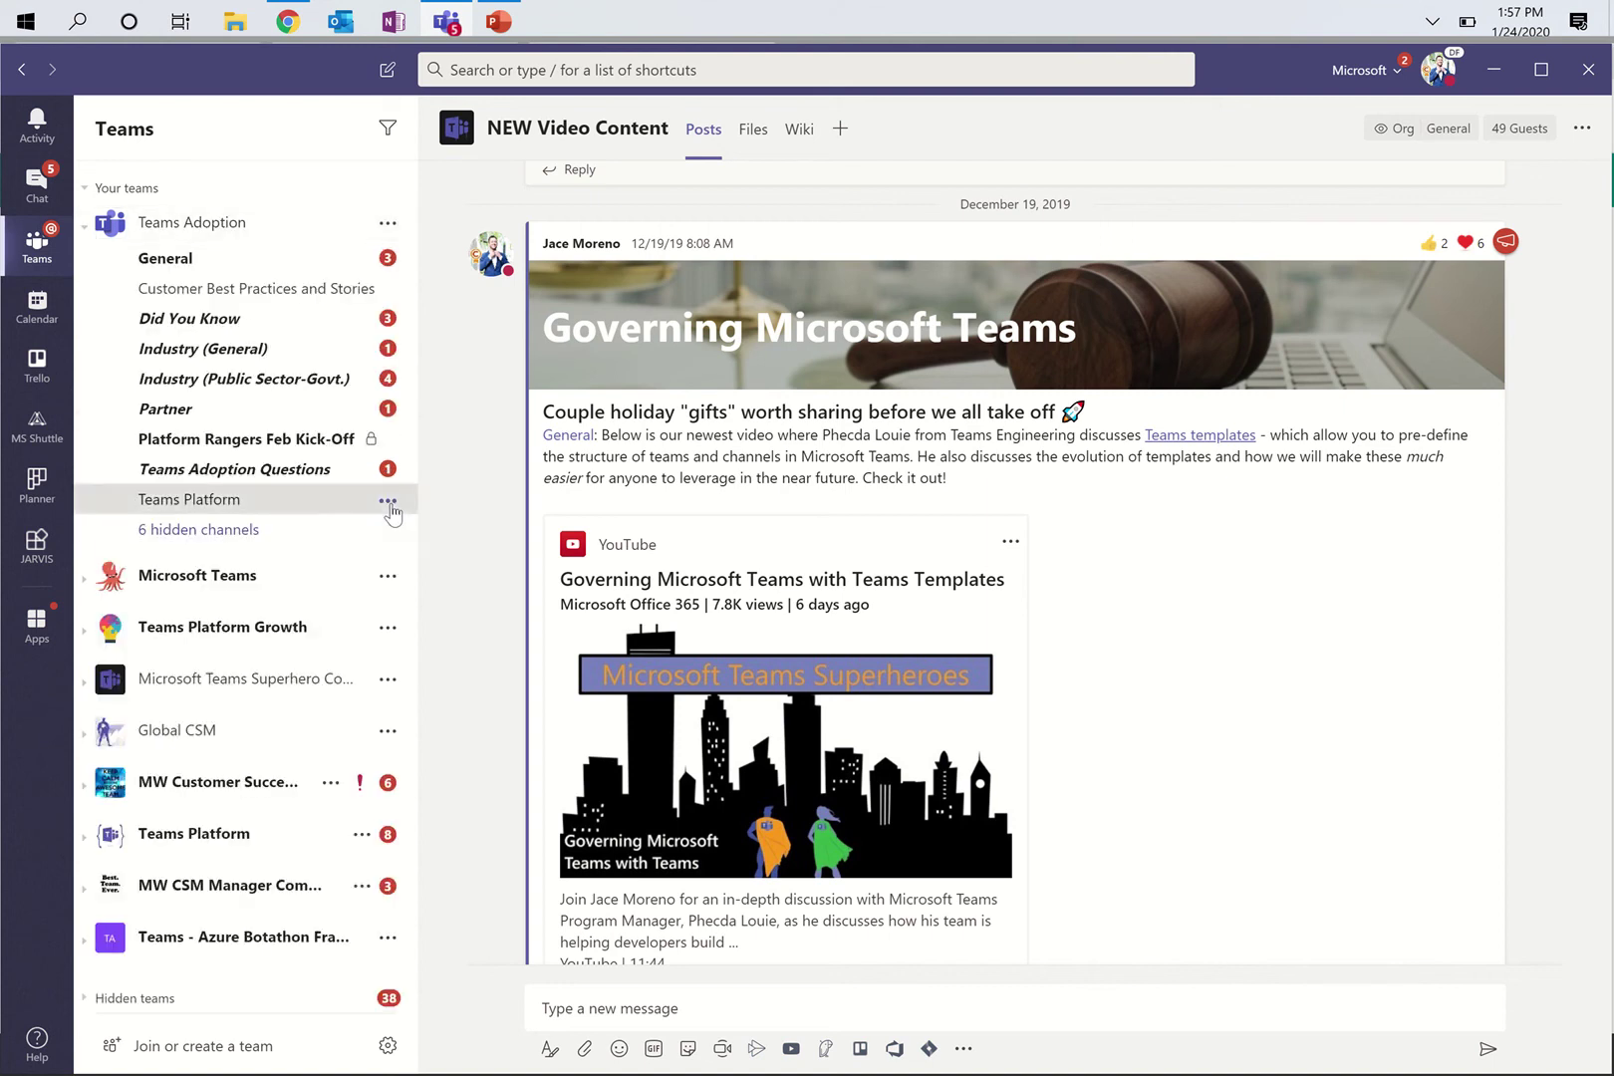
left_click(388, 501)
left_click(420, 582)
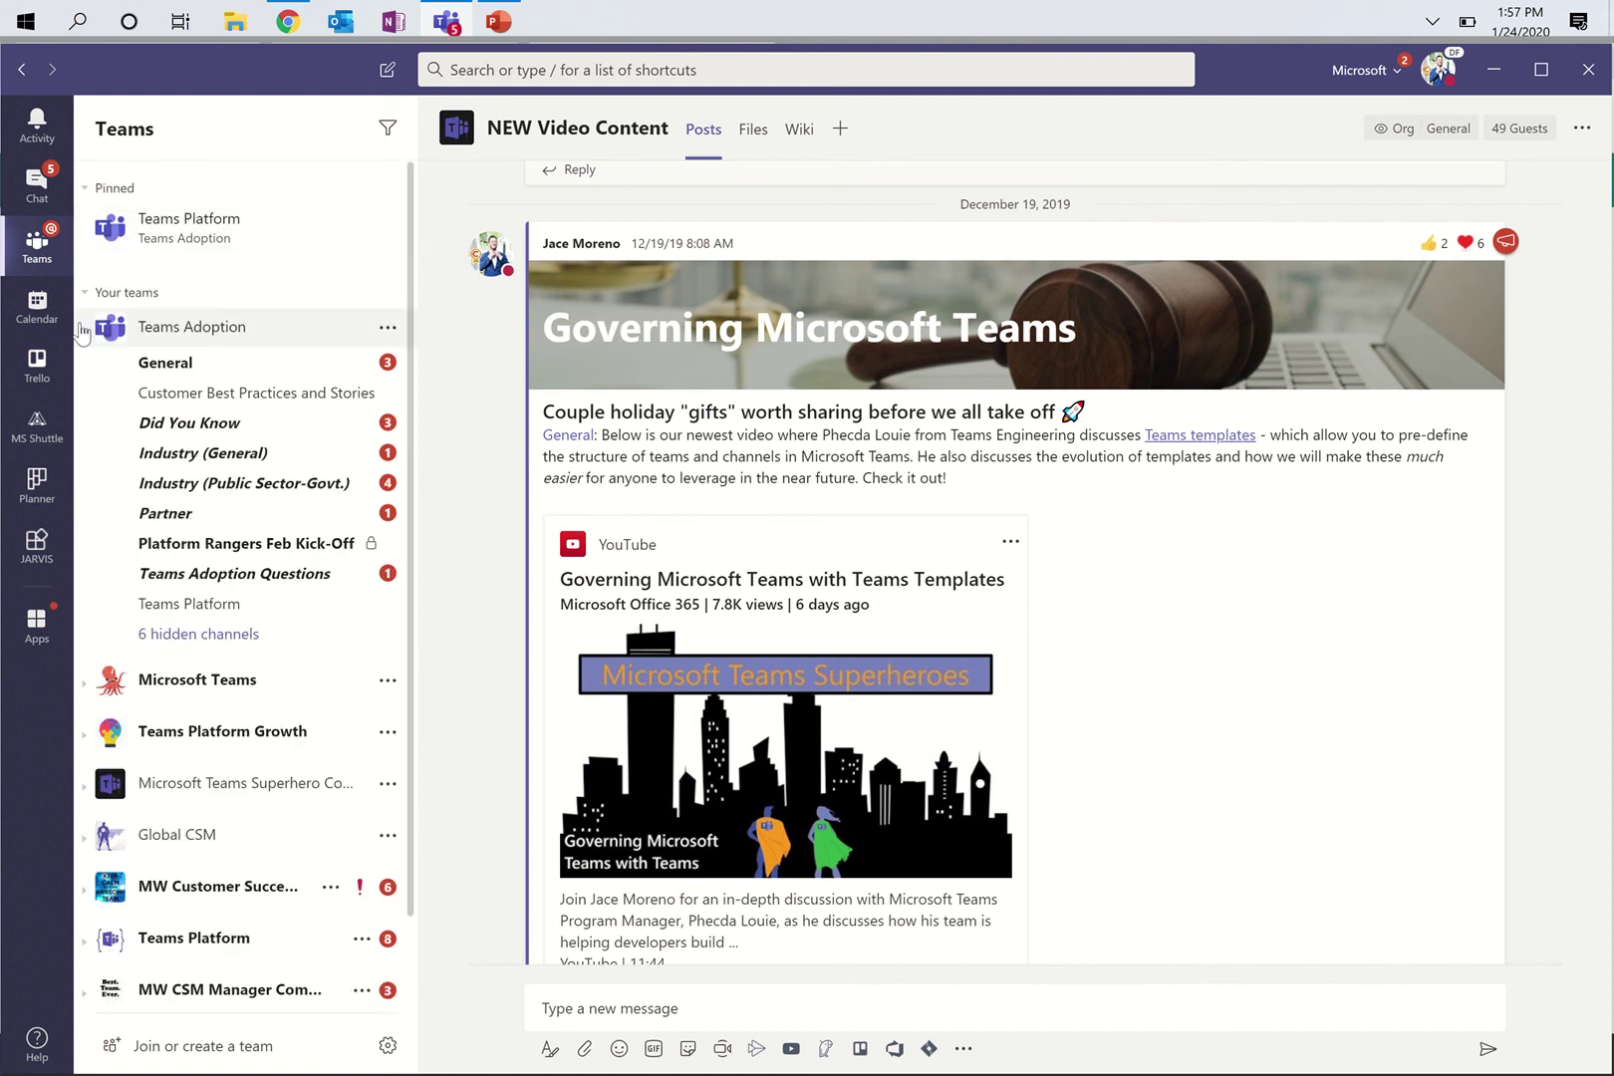
left_click(83, 333)
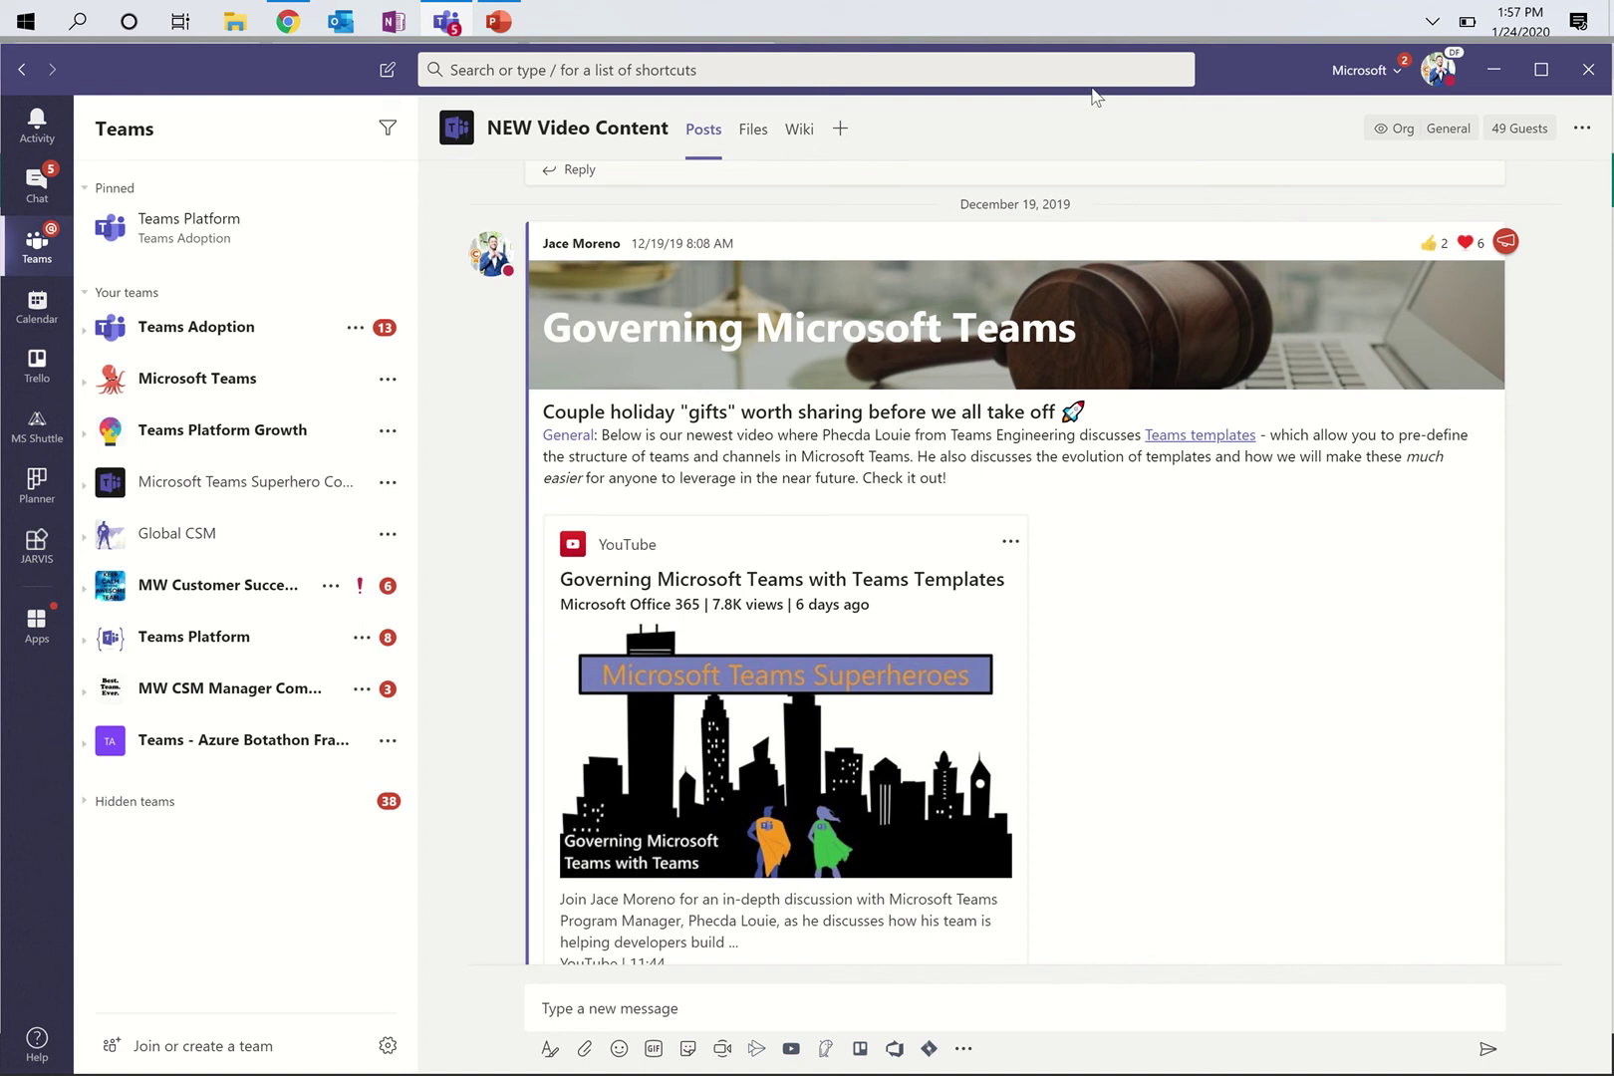
Open the notification settings for shown and pinned channels for editing.
left_click(1443, 75)
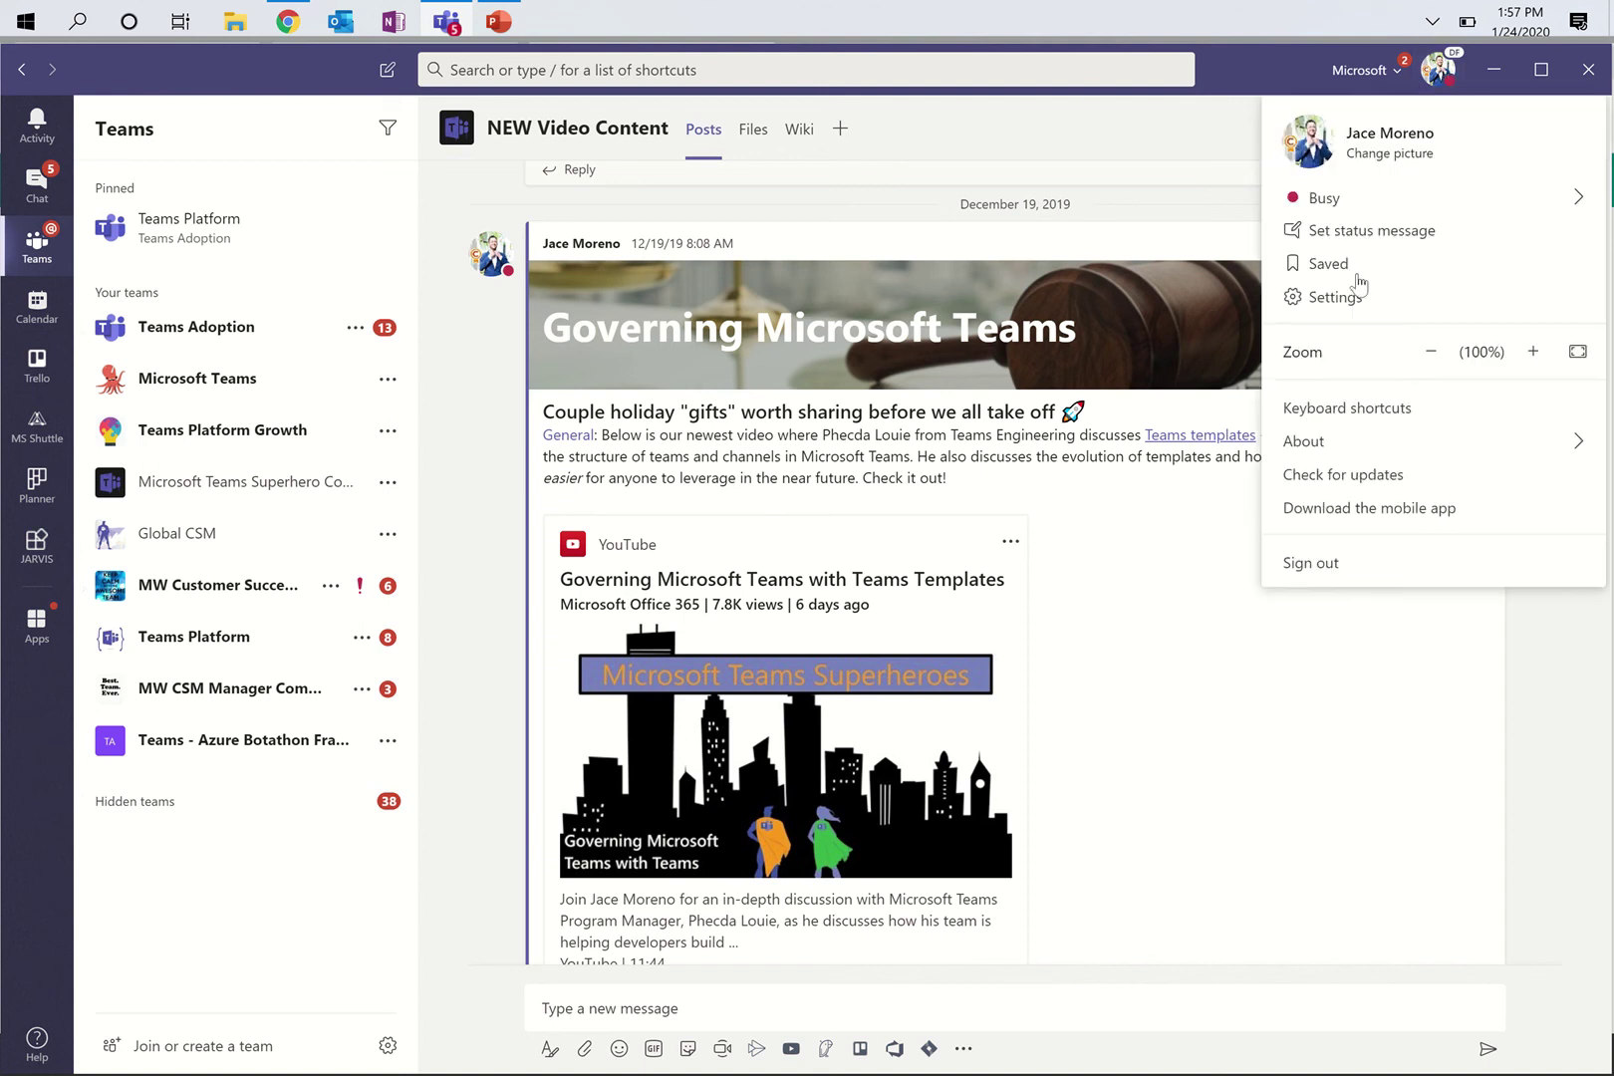
left_click(1336, 308)
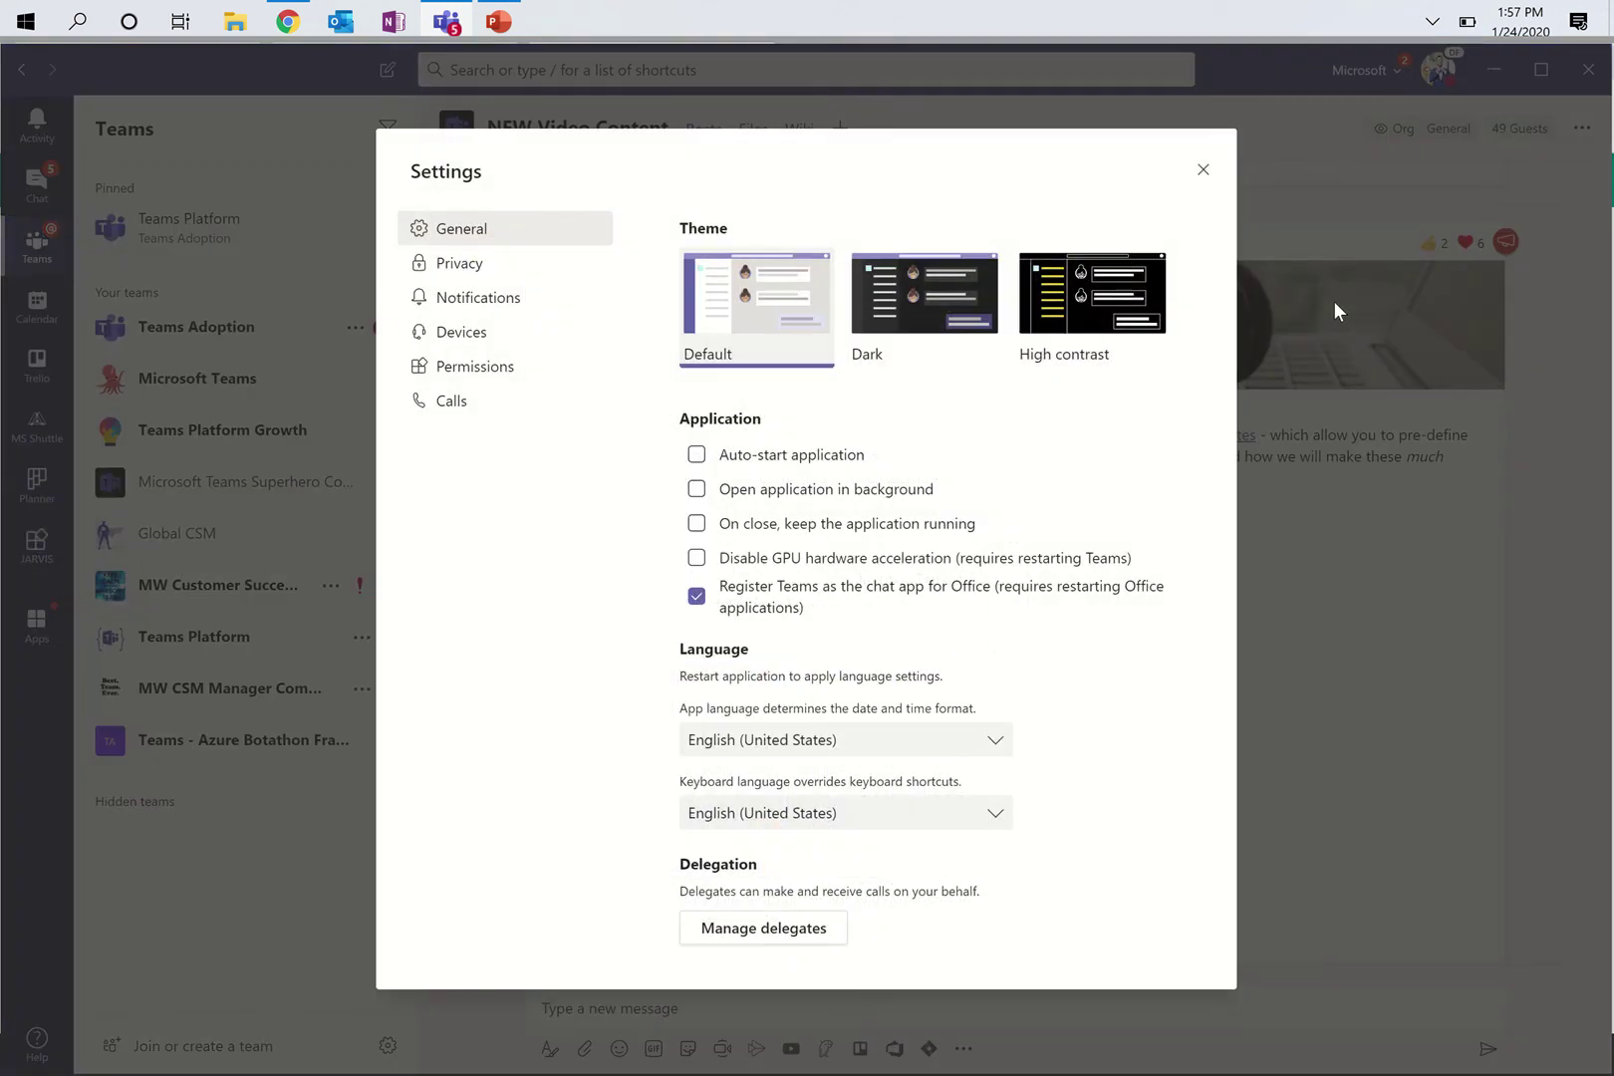
left_click(459, 303)
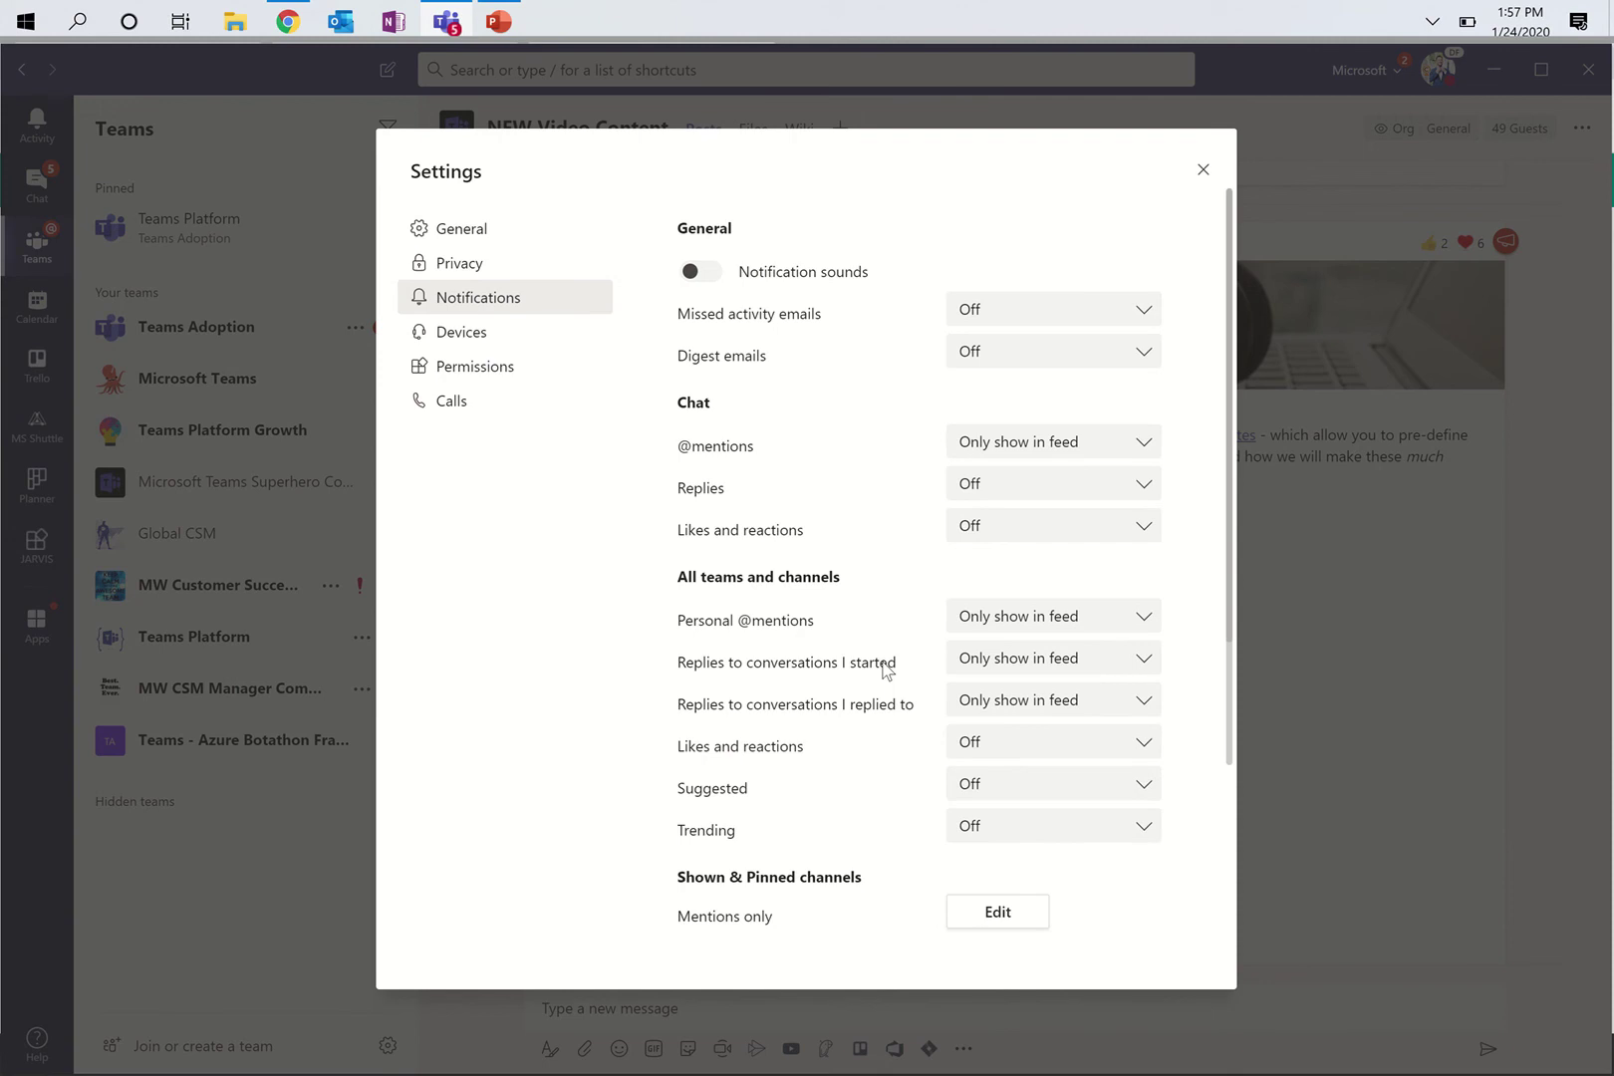
scroll(885, 670, "down", 2)
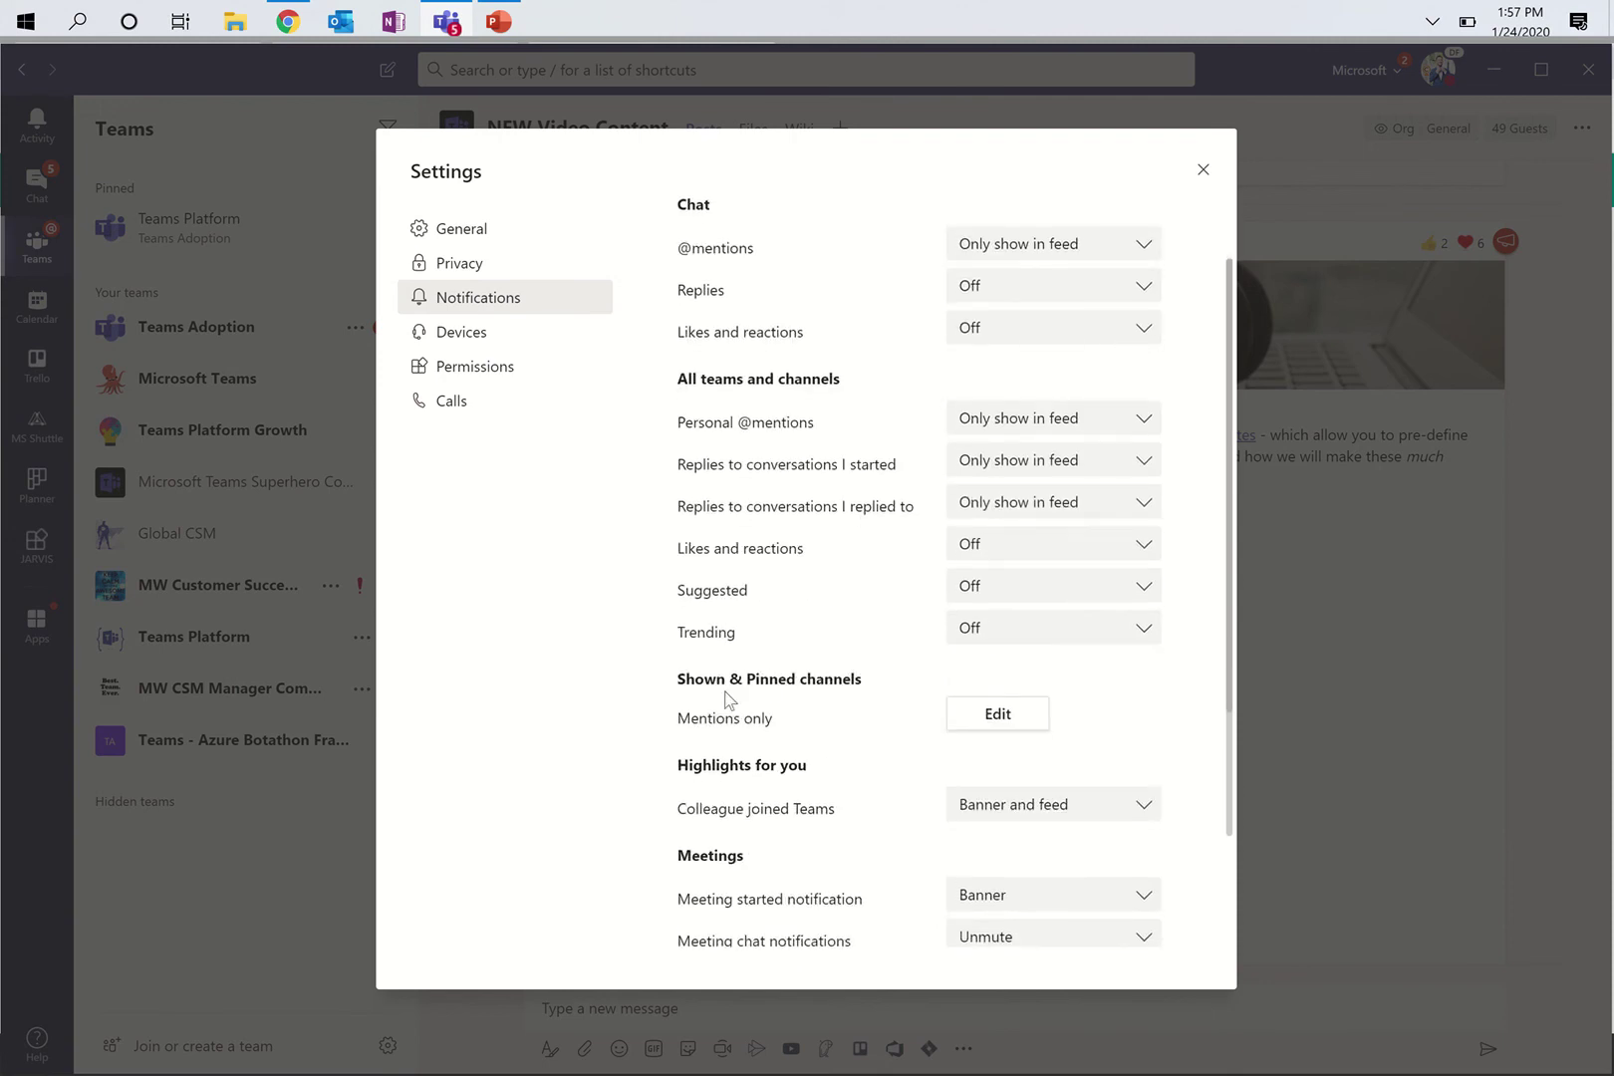
left_click(996, 714)
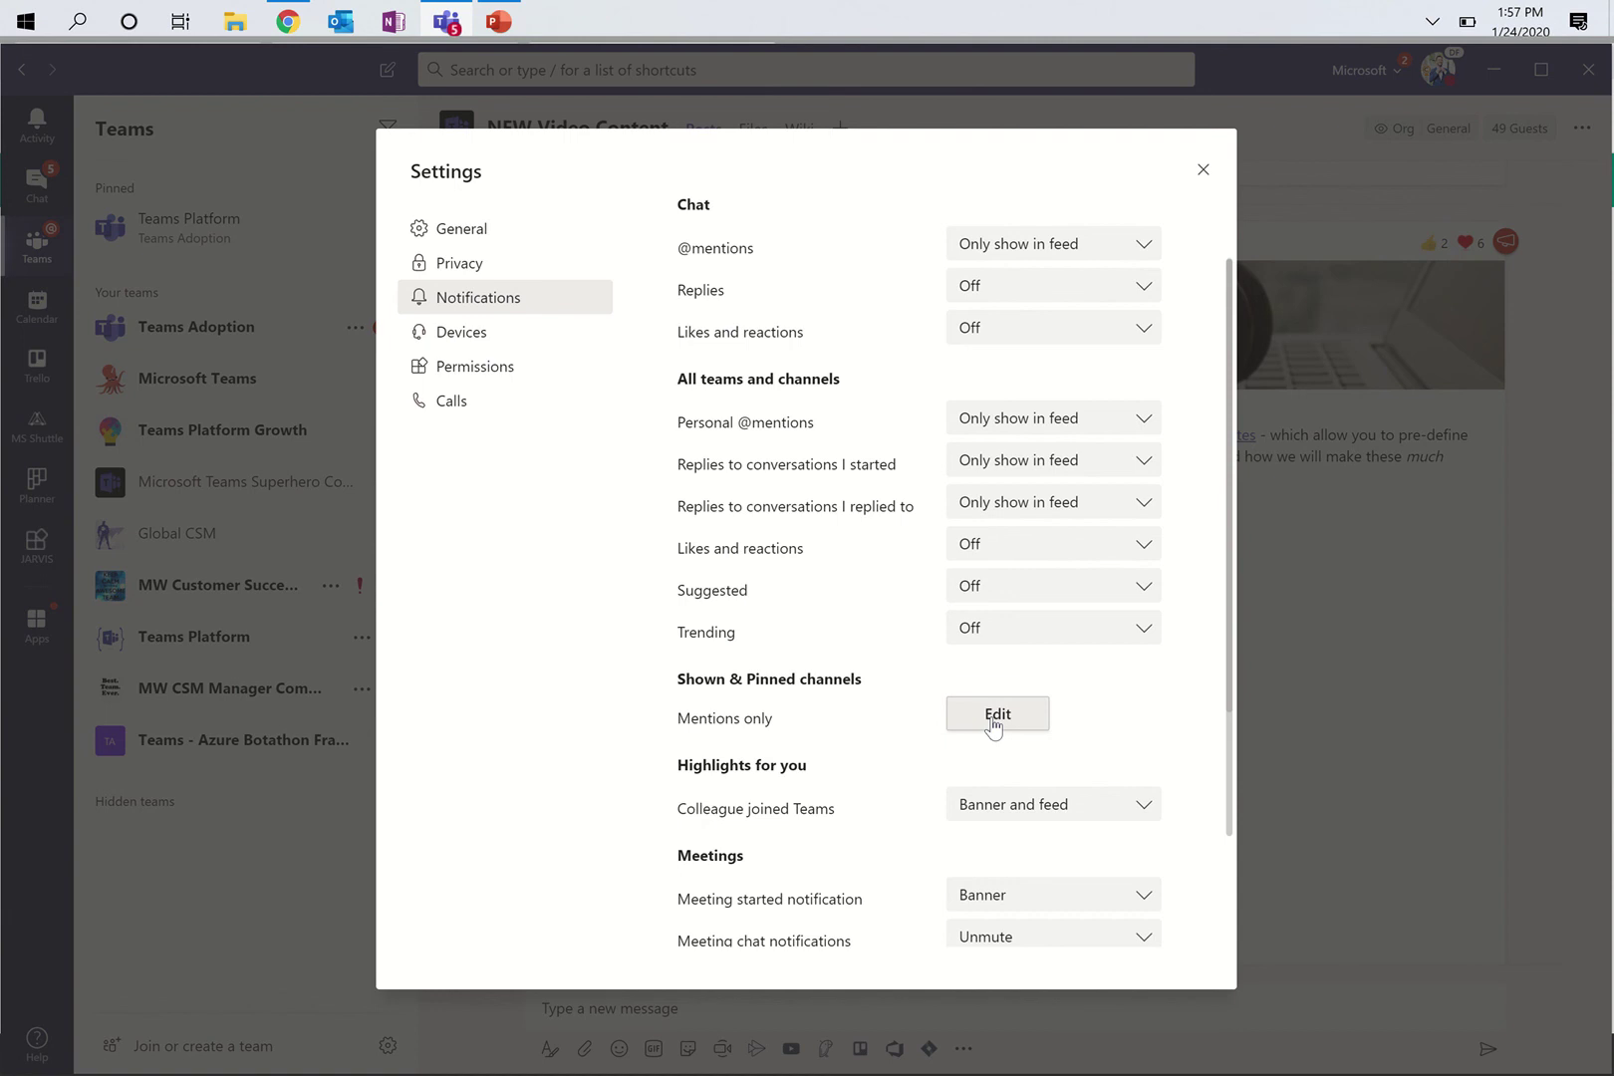
left_click(993, 725)
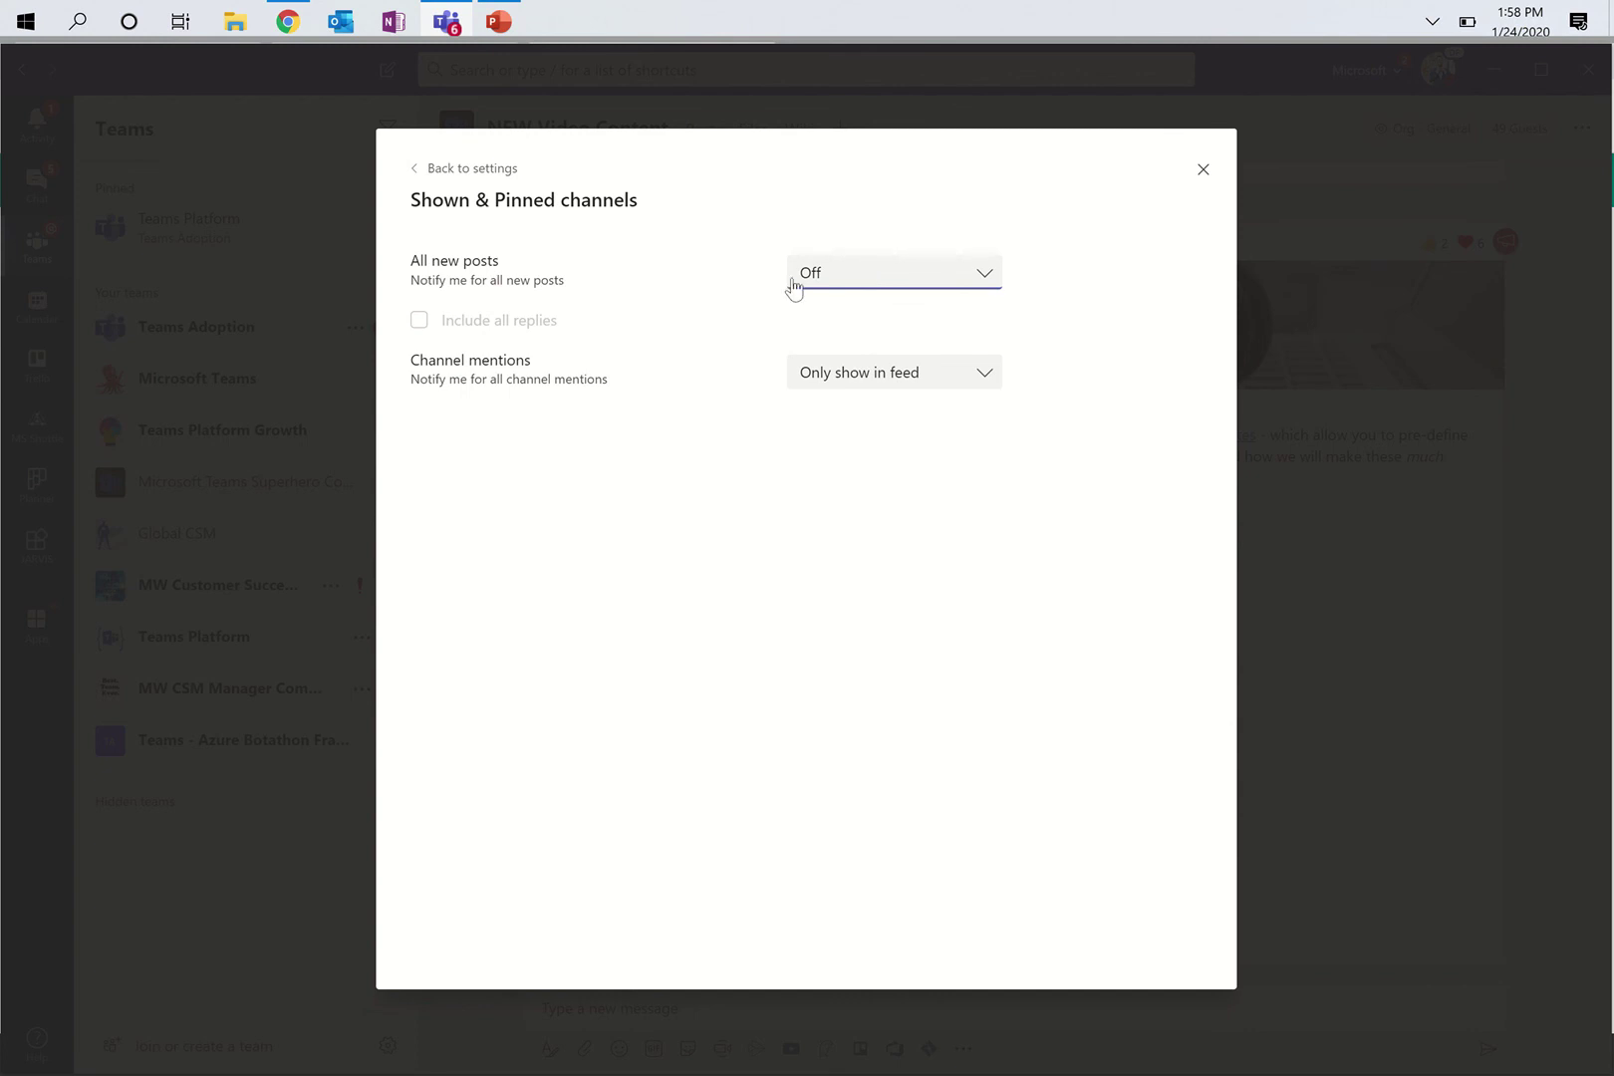
Try limiting all new post notifications to Only show in feed, switching the inclusion of all replies on and off.
left_click(878, 286)
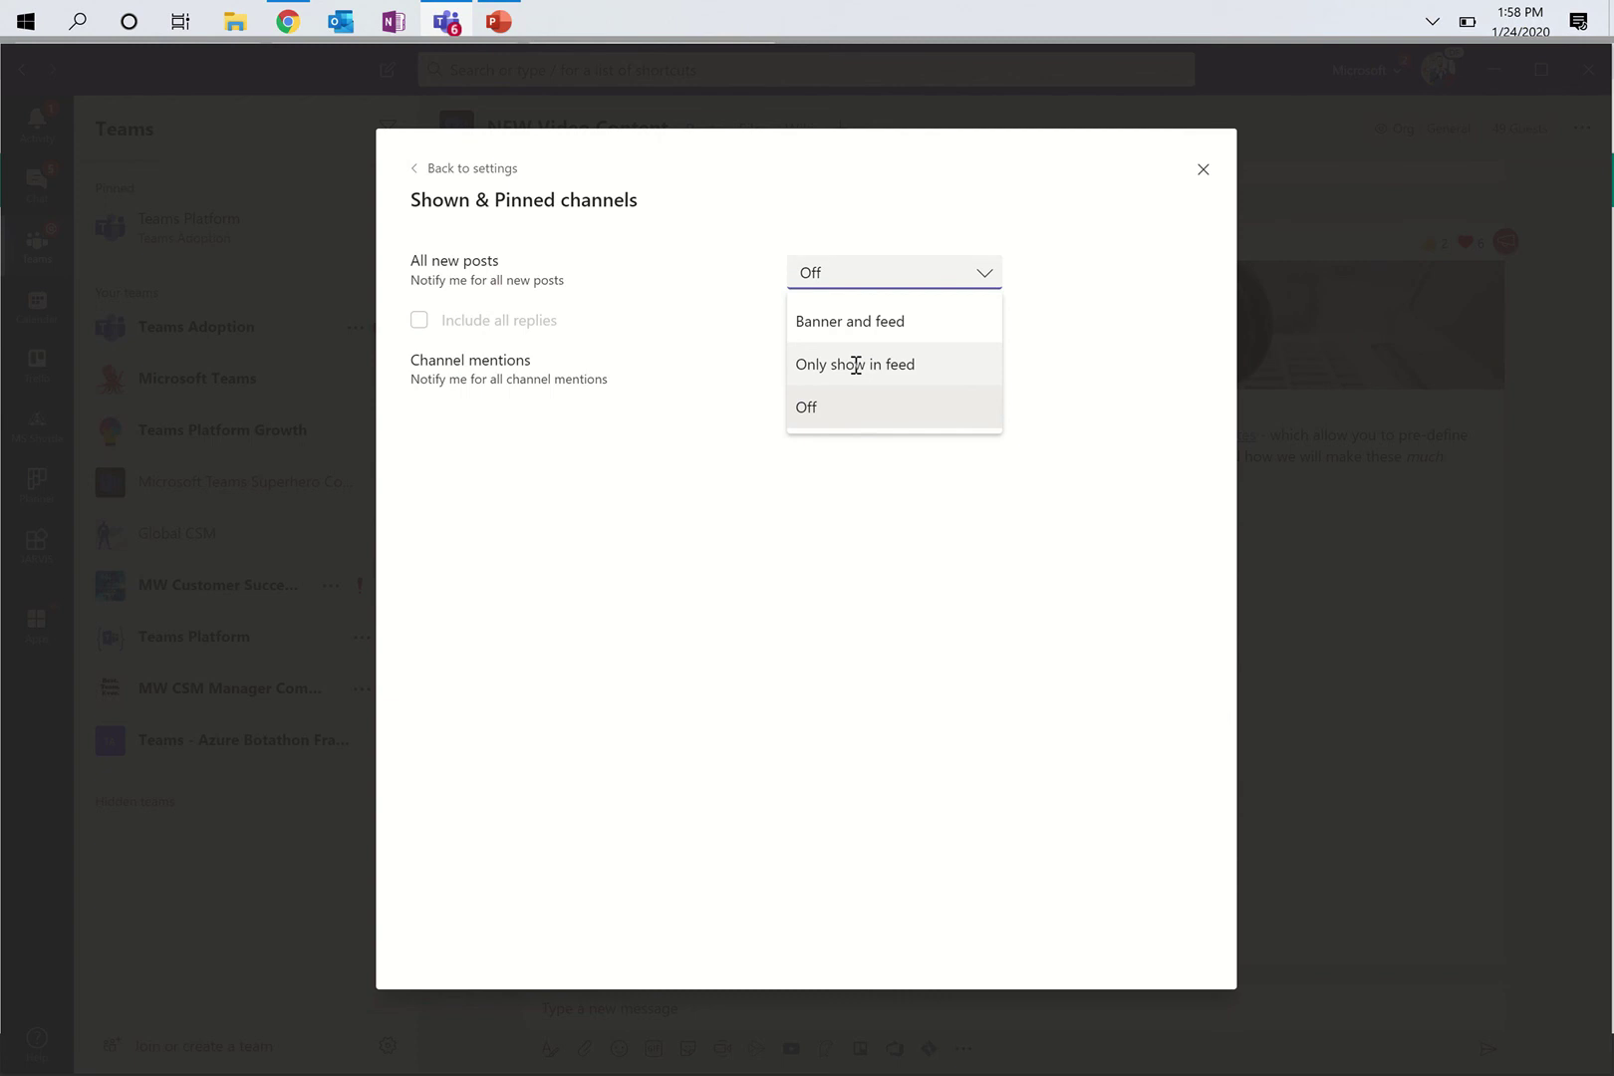
left_click(821, 415)
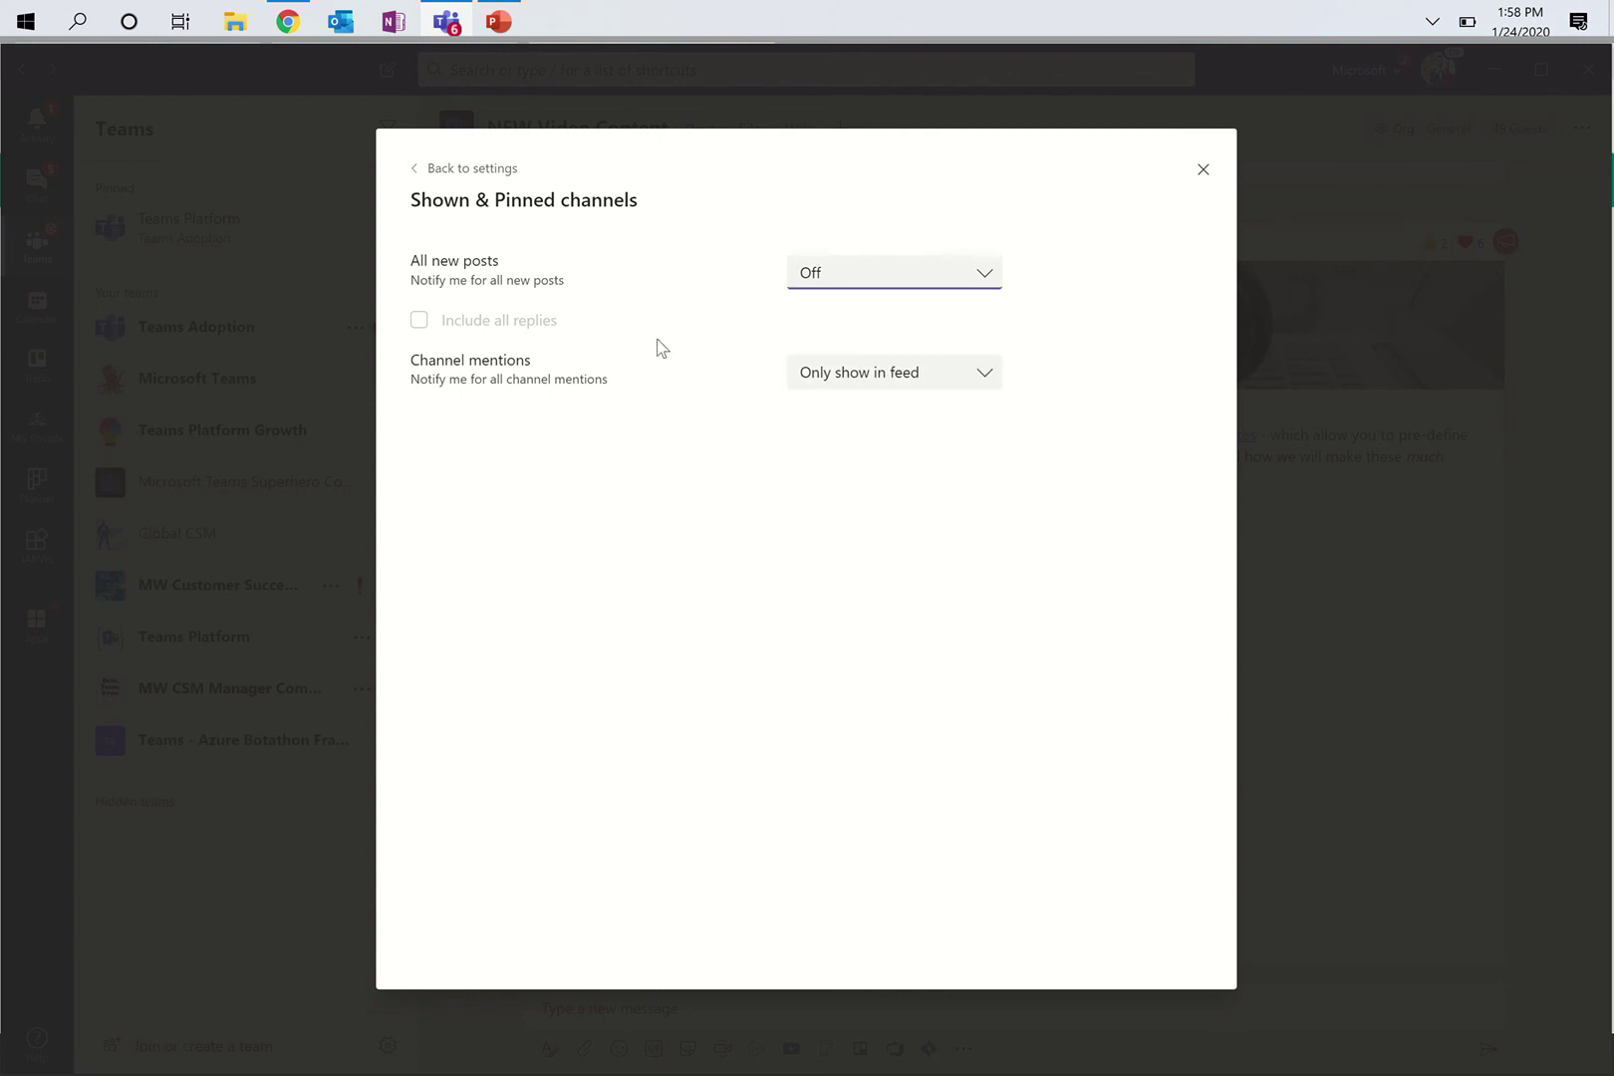
left_click(858, 294)
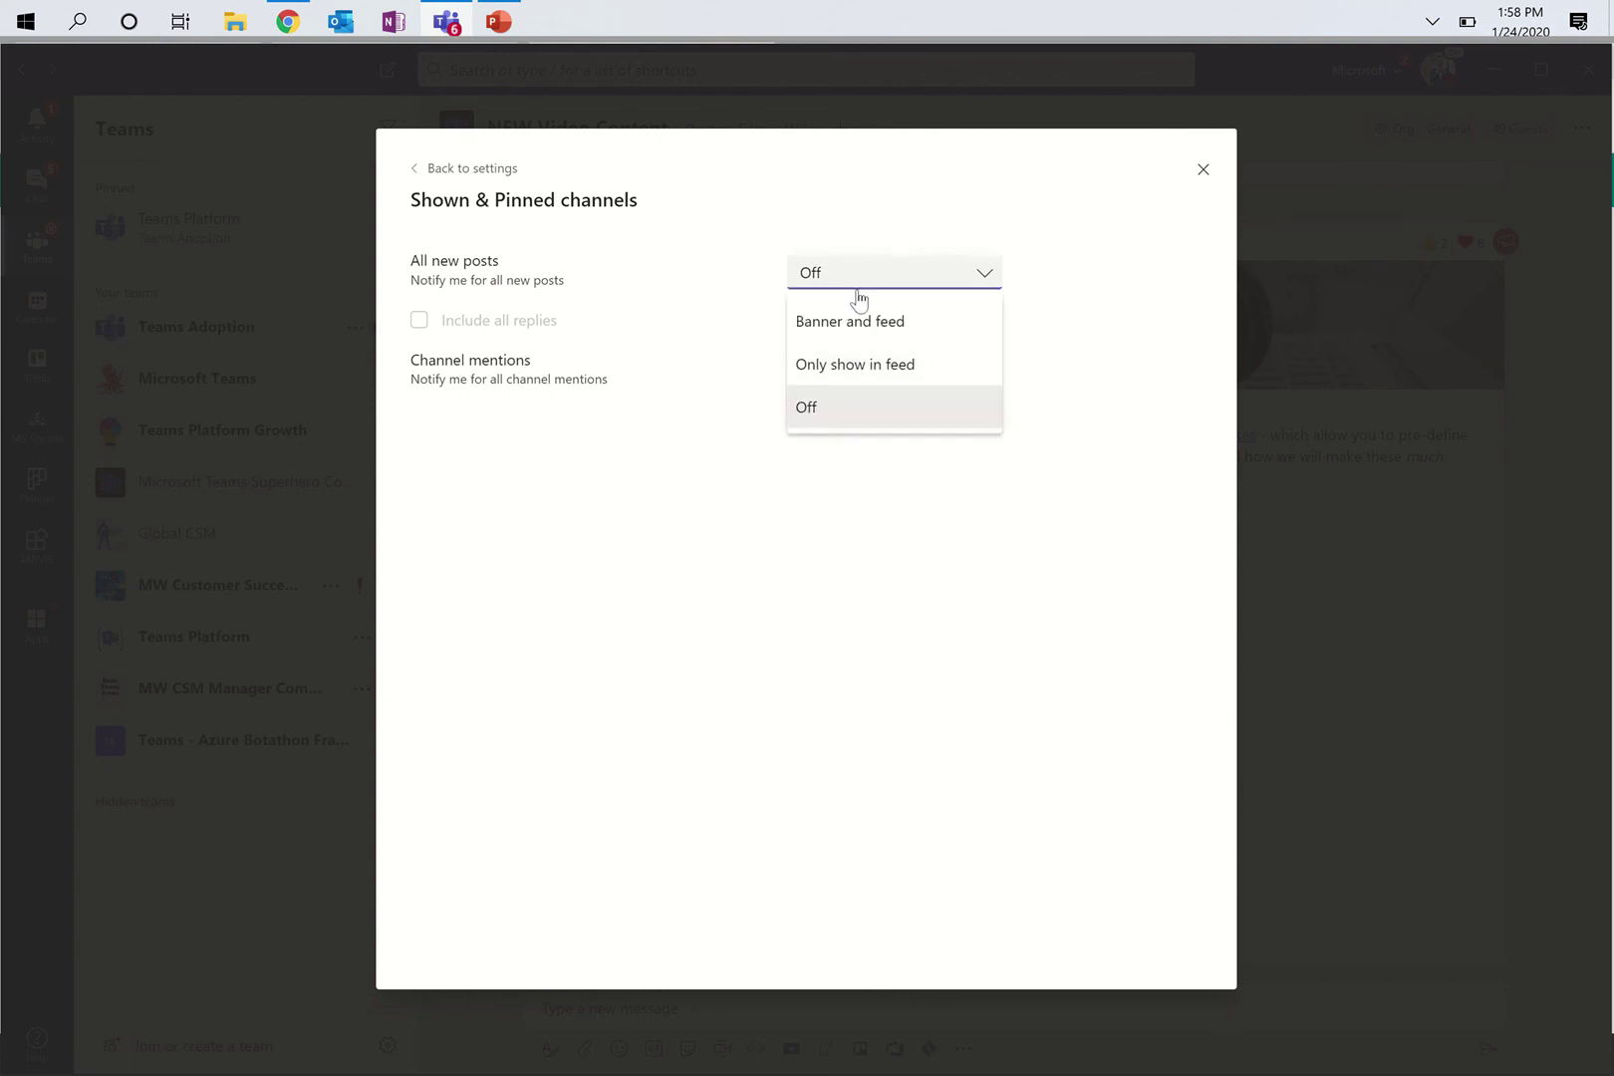
left_click(852, 363)
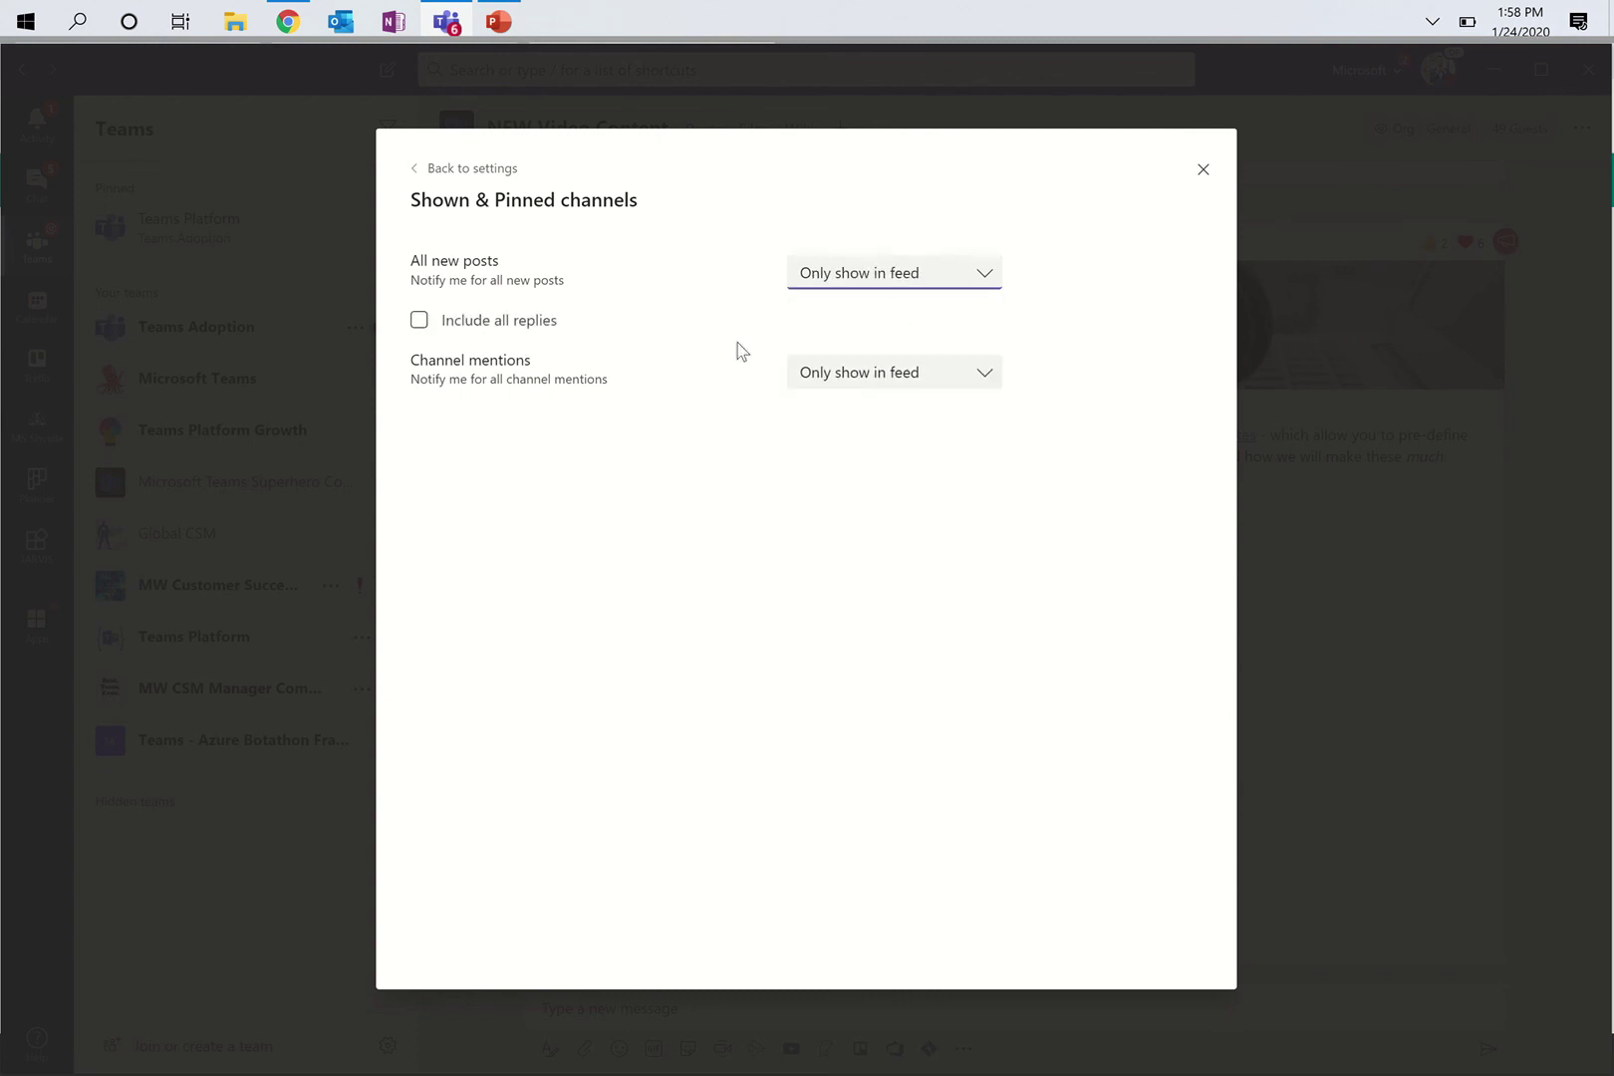
left_click(419, 319)
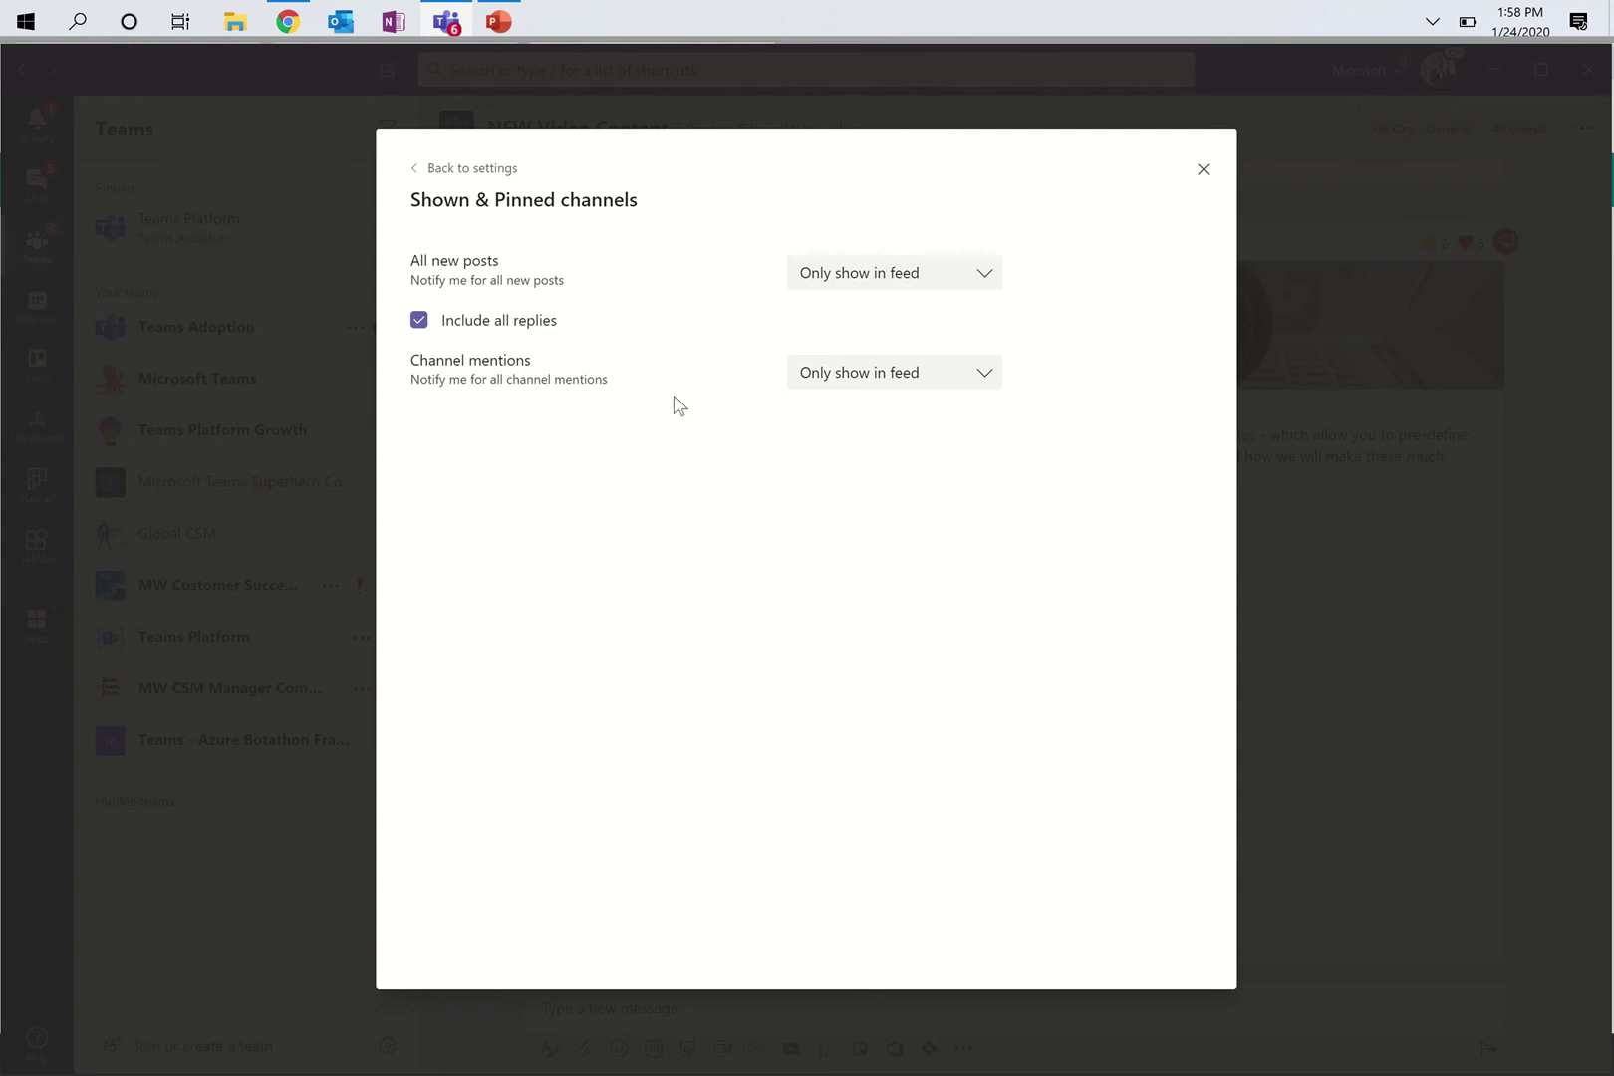
left_click(419, 320)
Set all new posts to Off and channel mentions to Only show in feed for shown and pinned channels, and close the settings.
left_click(839, 273)
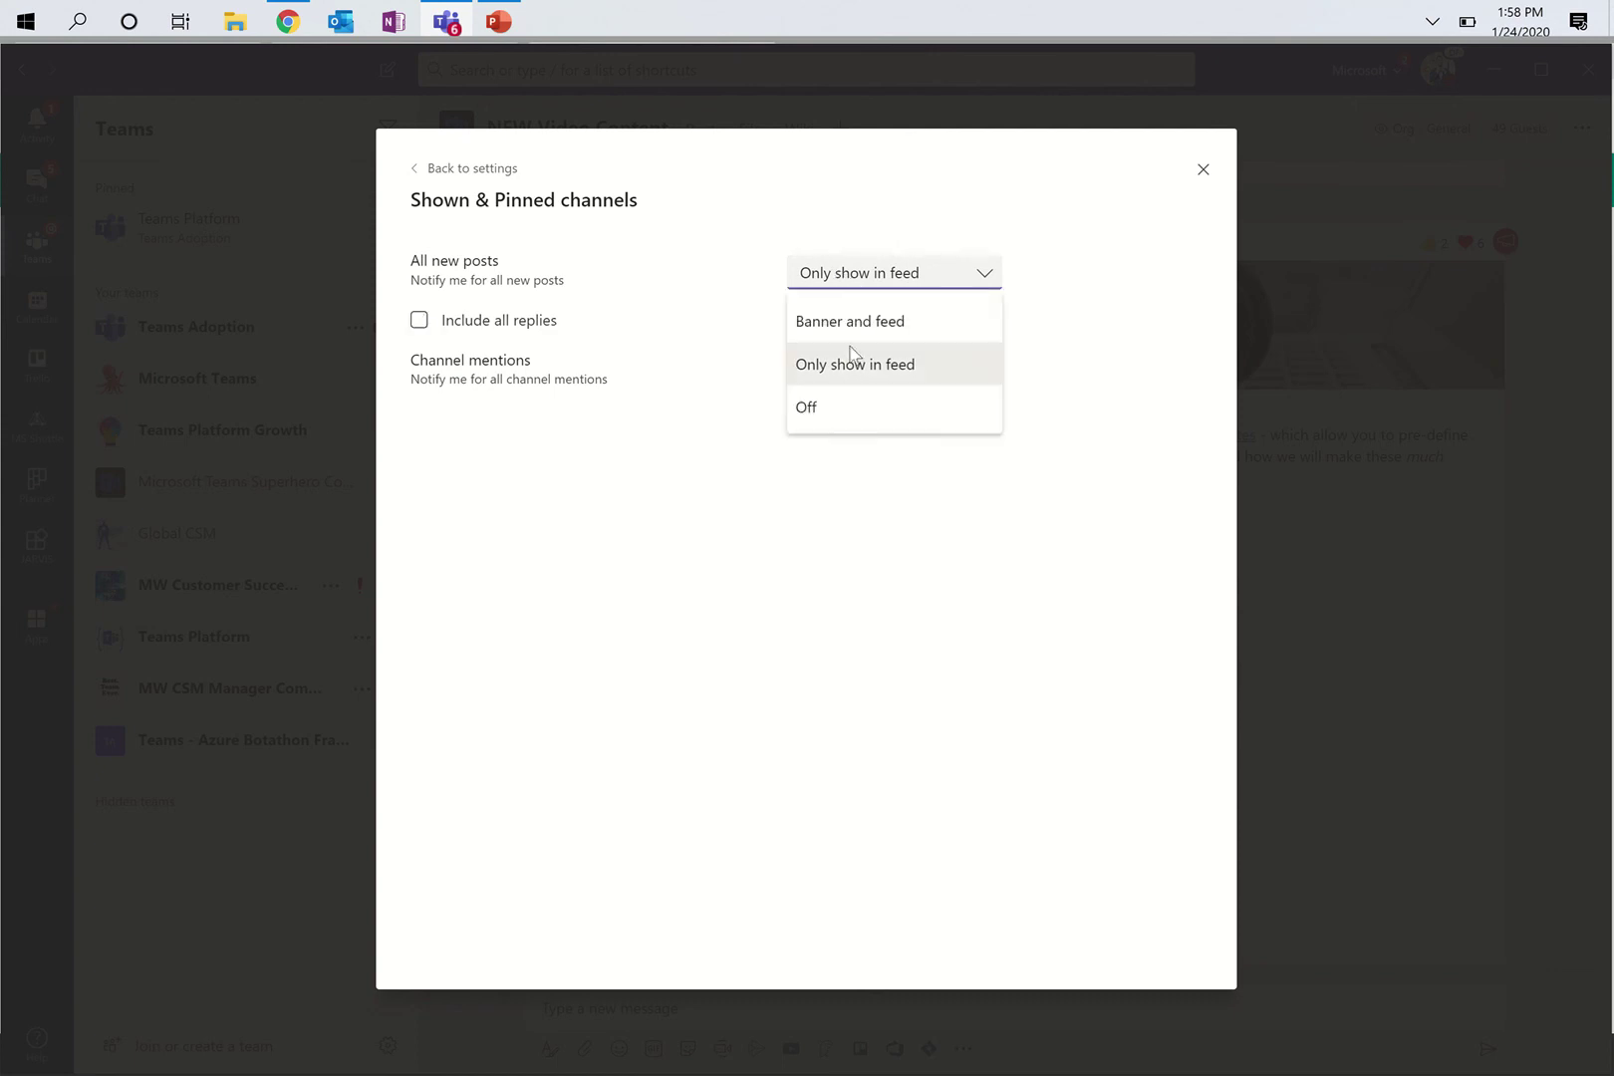
left_click(843, 415)
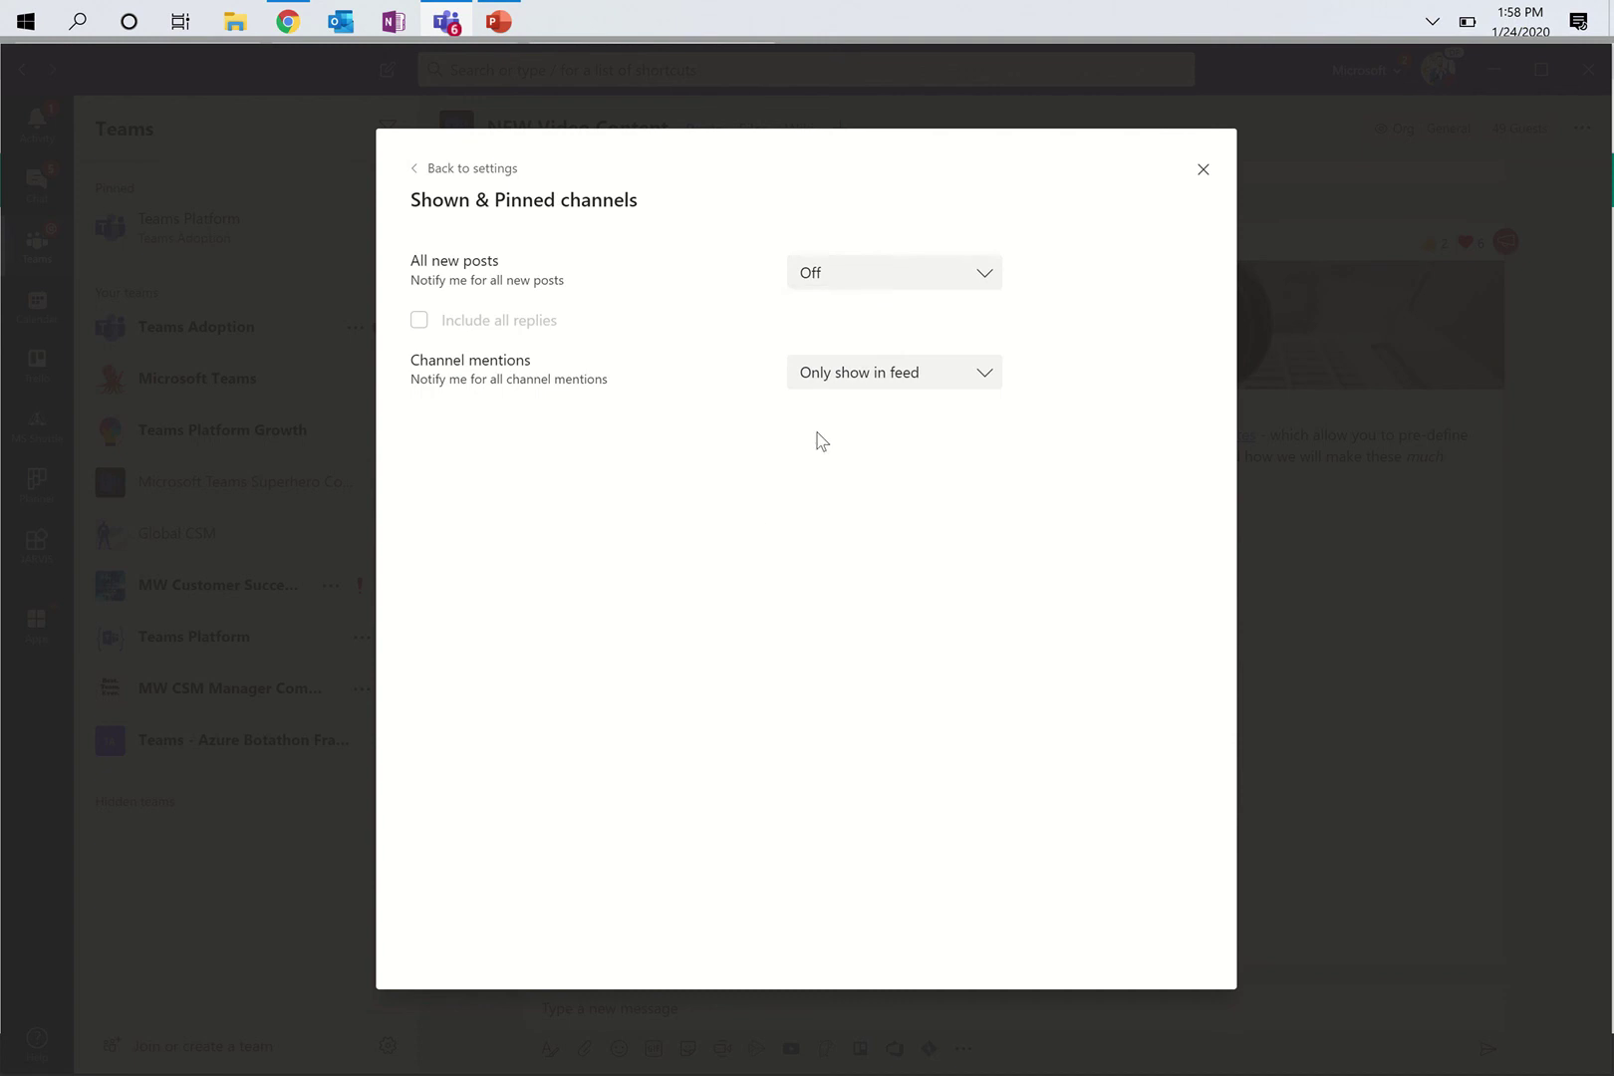
left_click(895, 373)
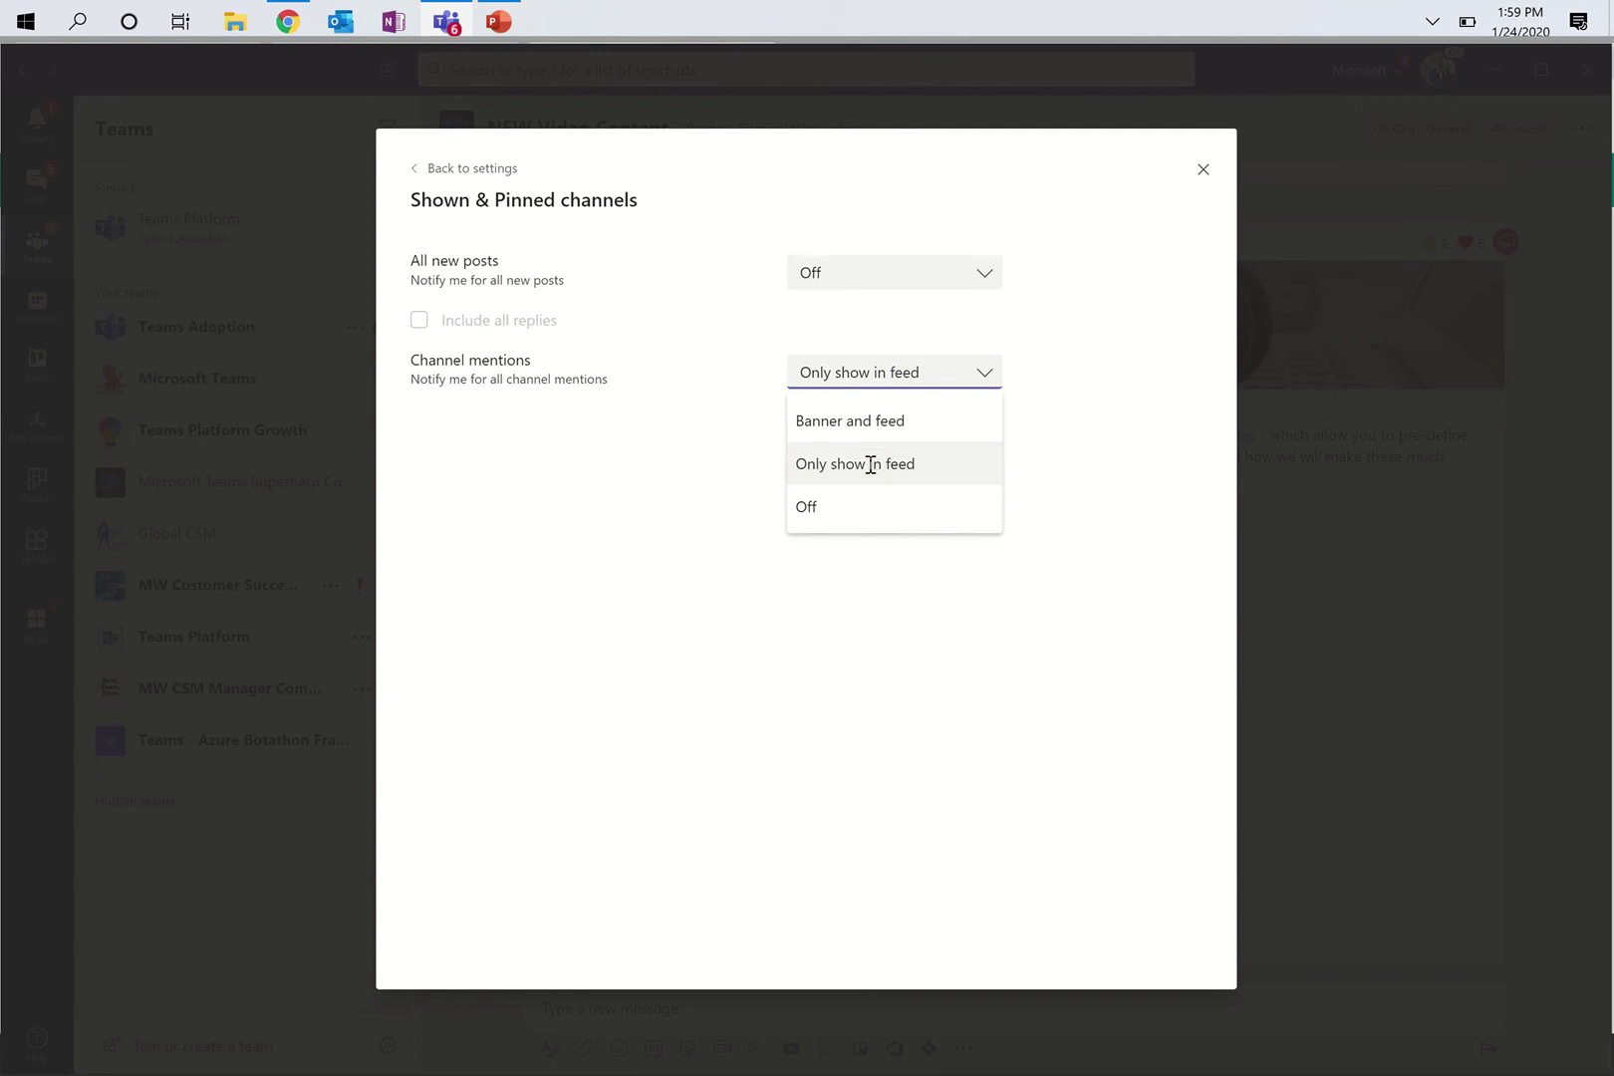
left_click(871, 464)
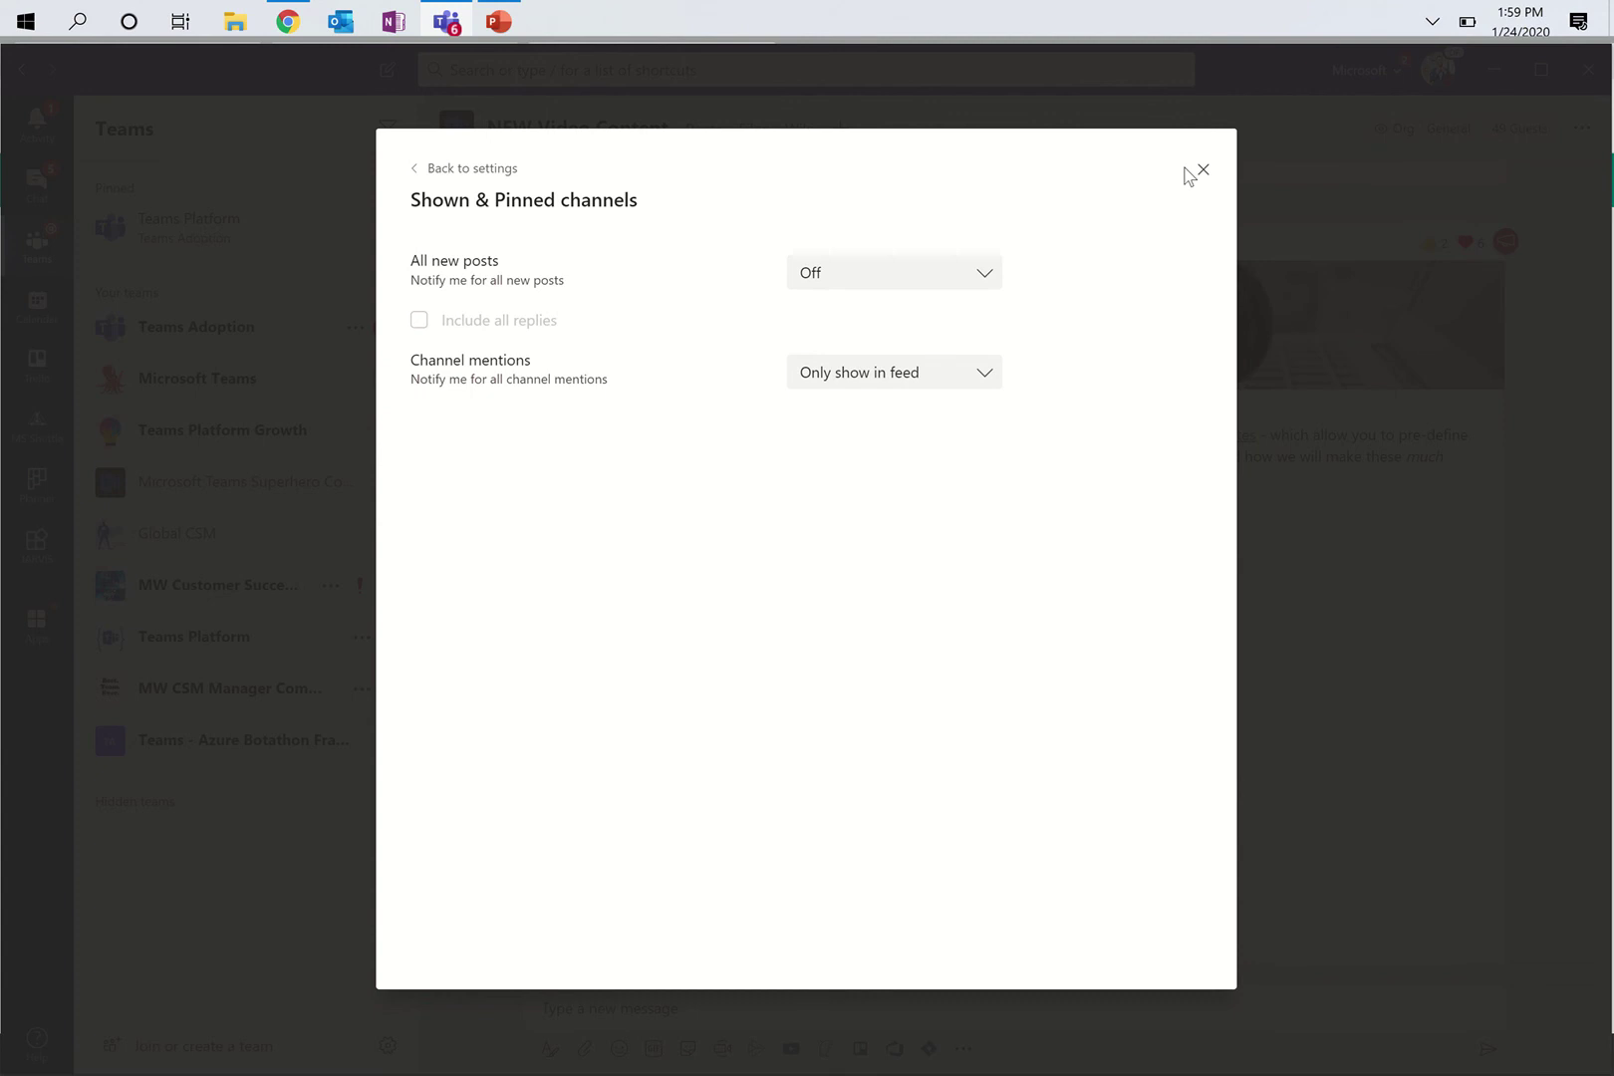
left_click(1203, 169)
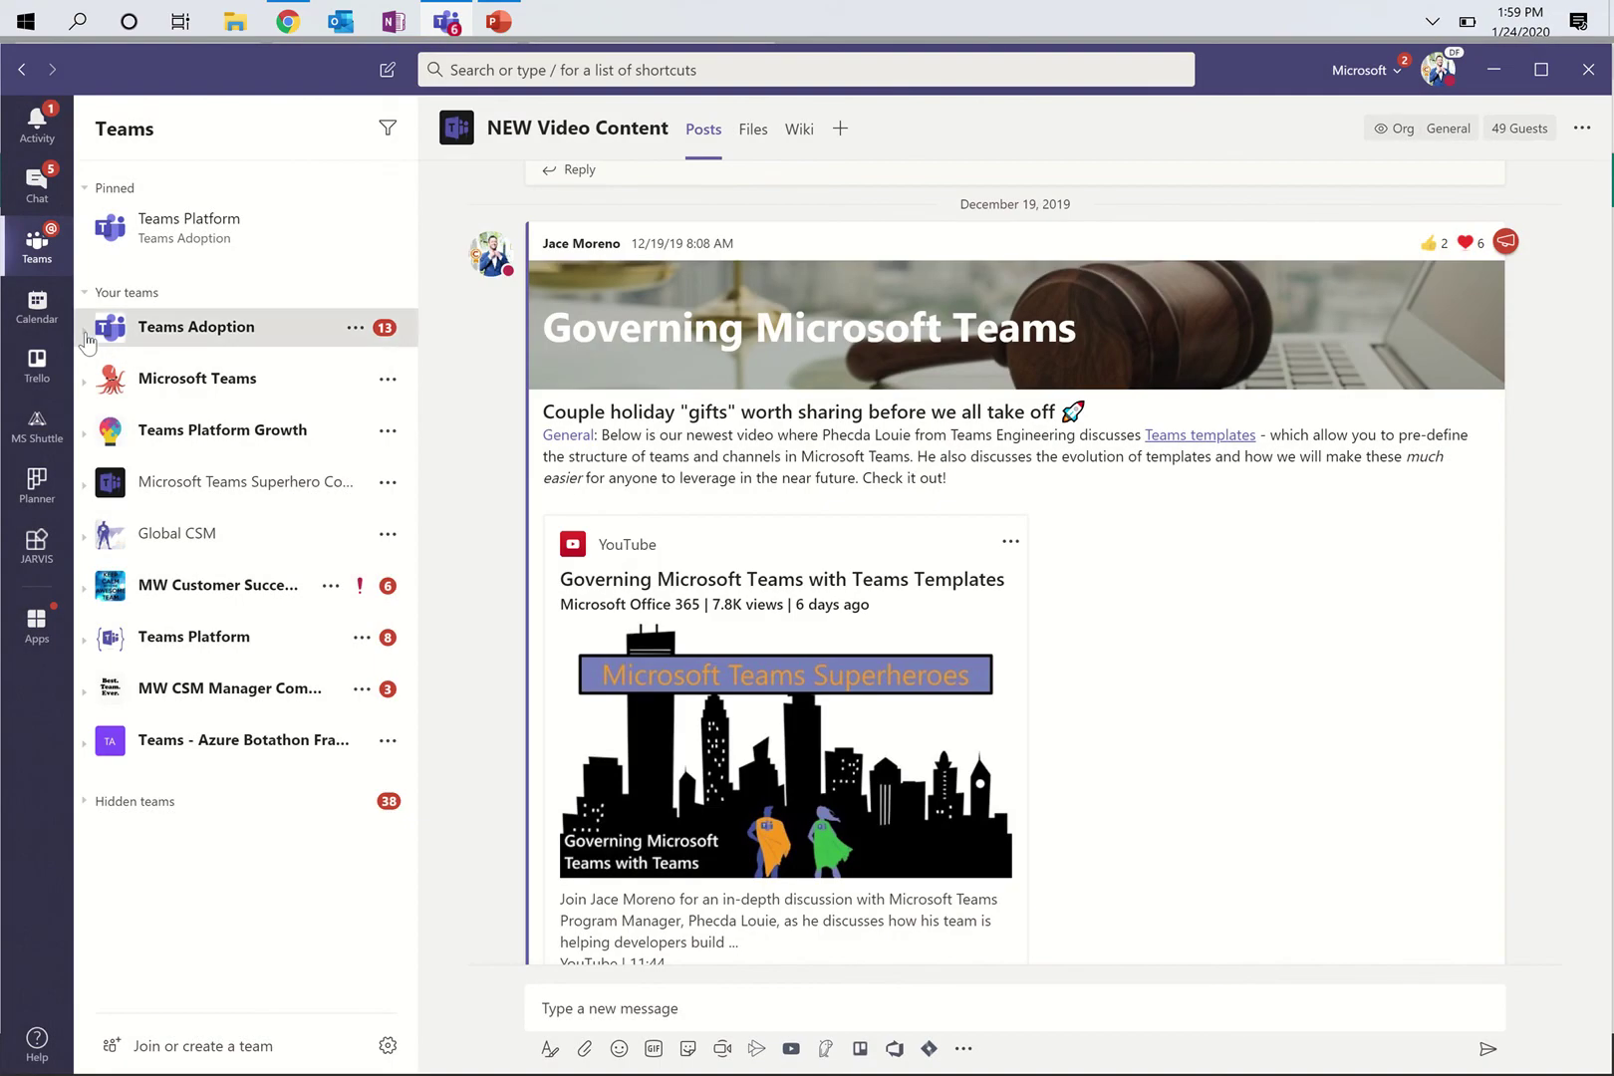
Set all new posts to Only show in feed for the Teams Platform channel of Teams Adoption and save its notification settings.
left_click(85, 337)
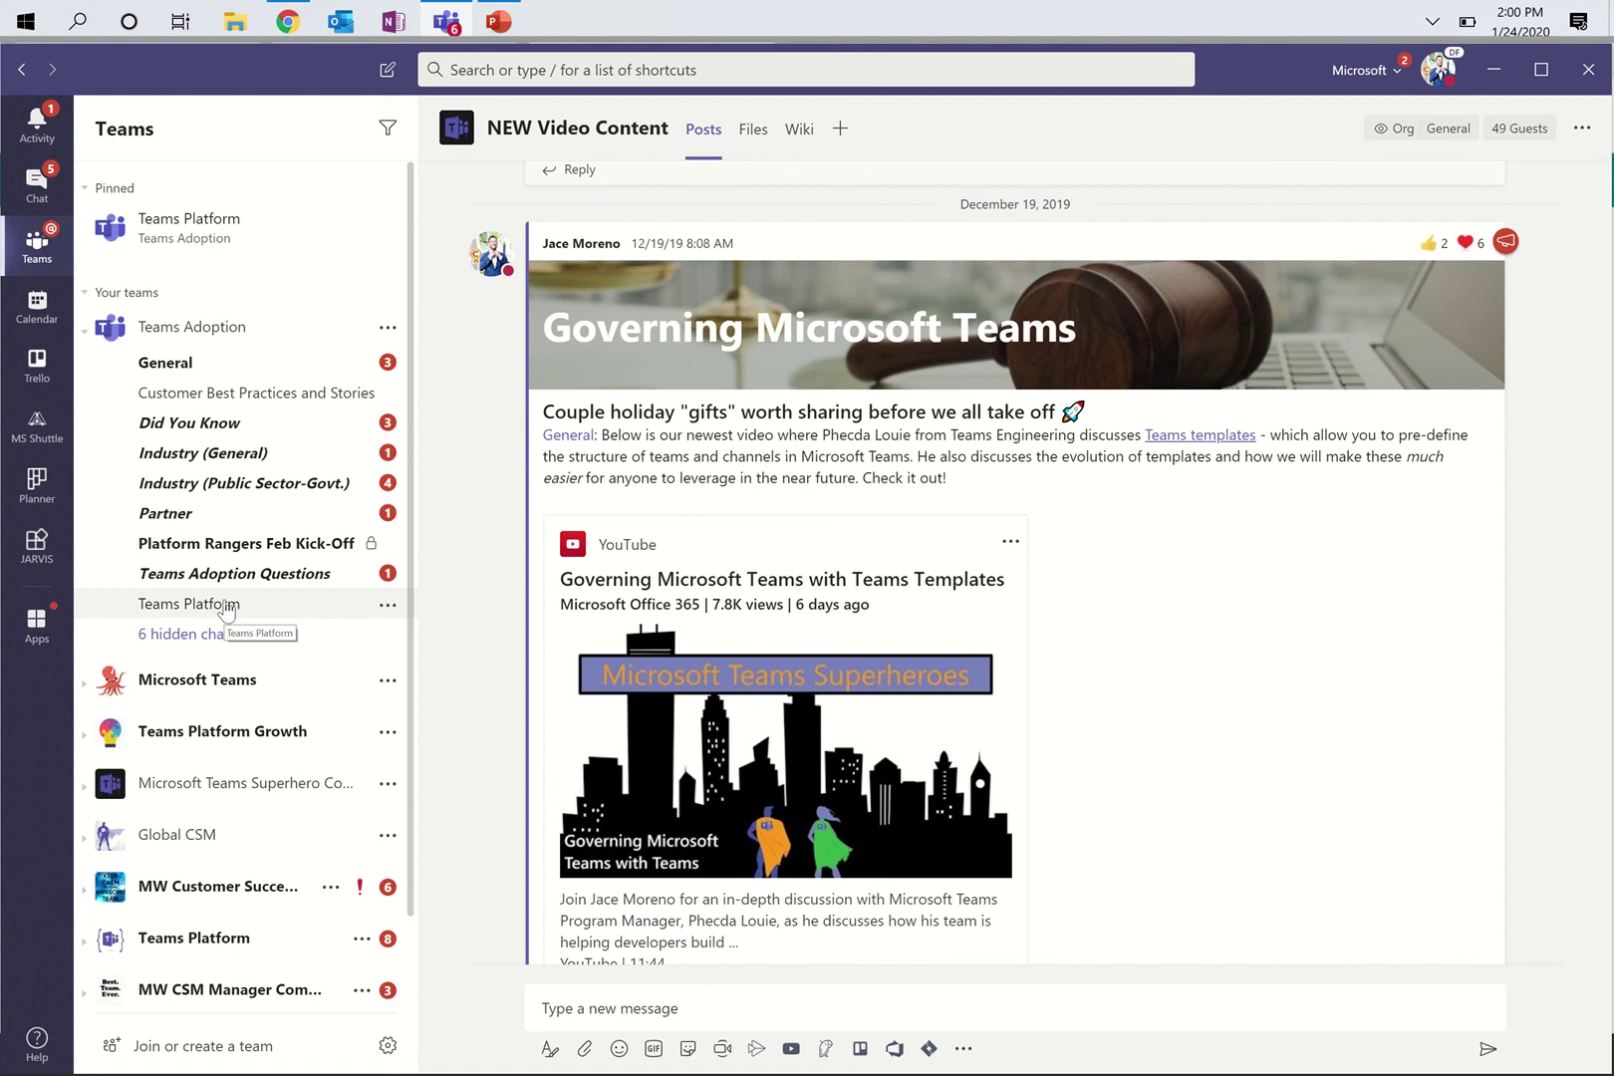
left_click(387, 608)
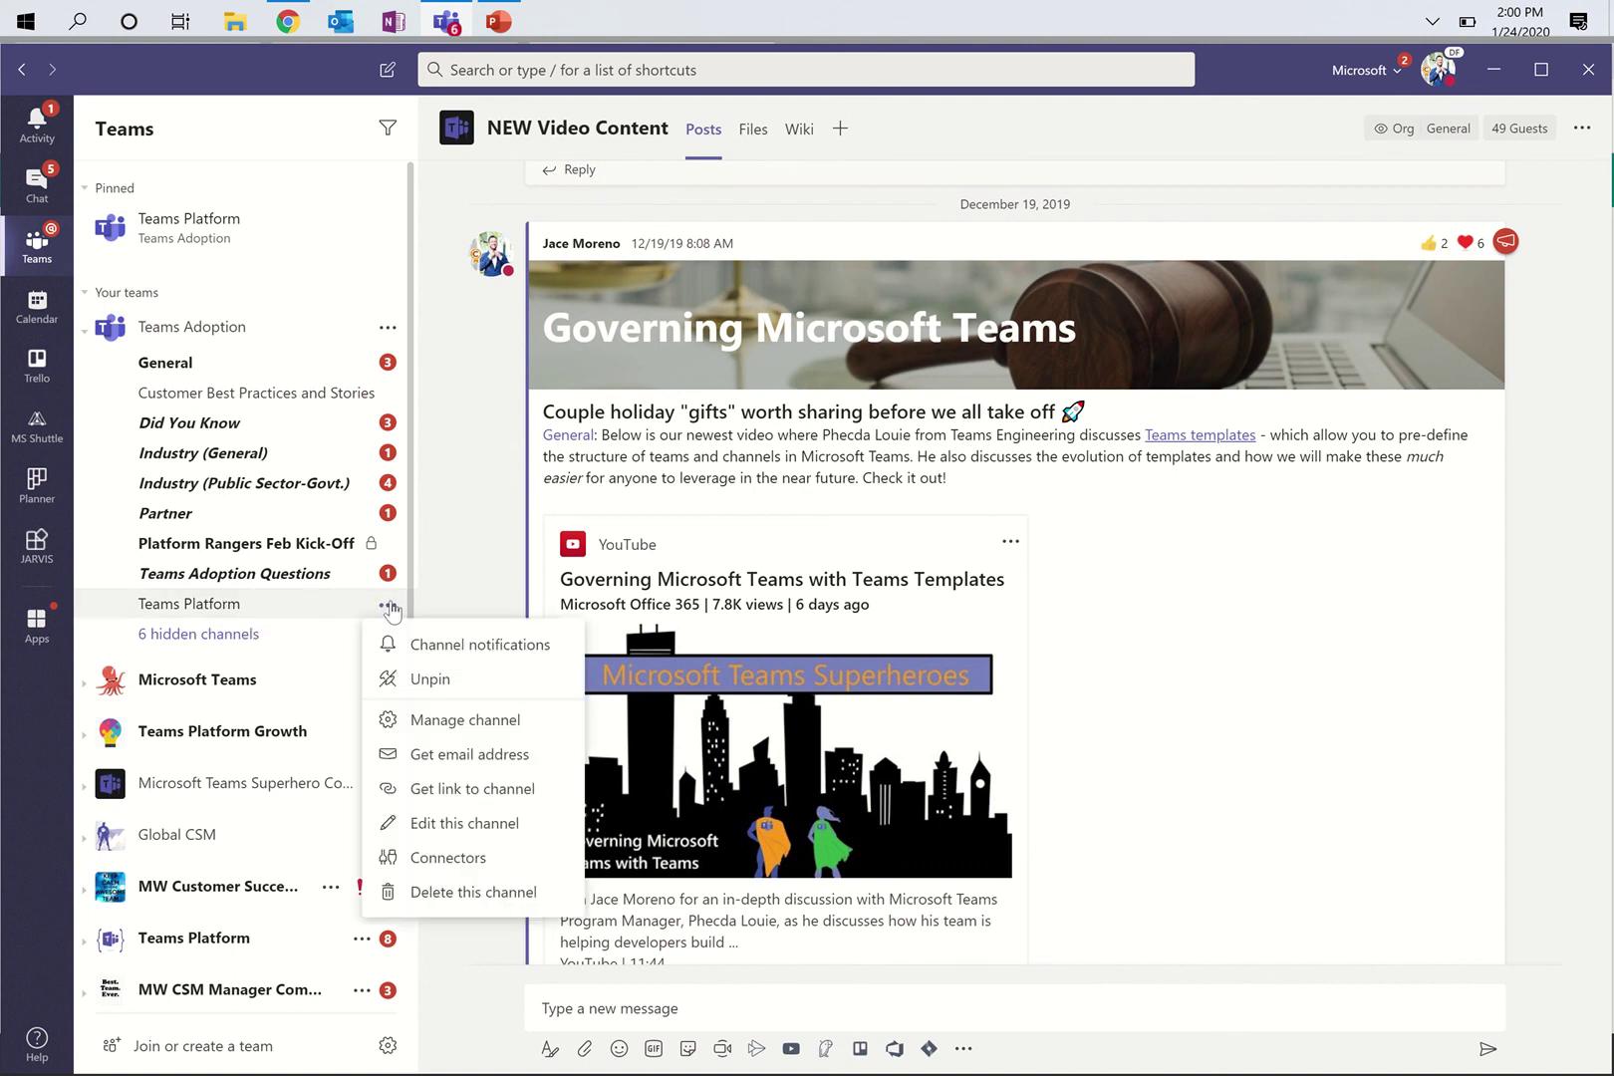
left_click(462, 655)
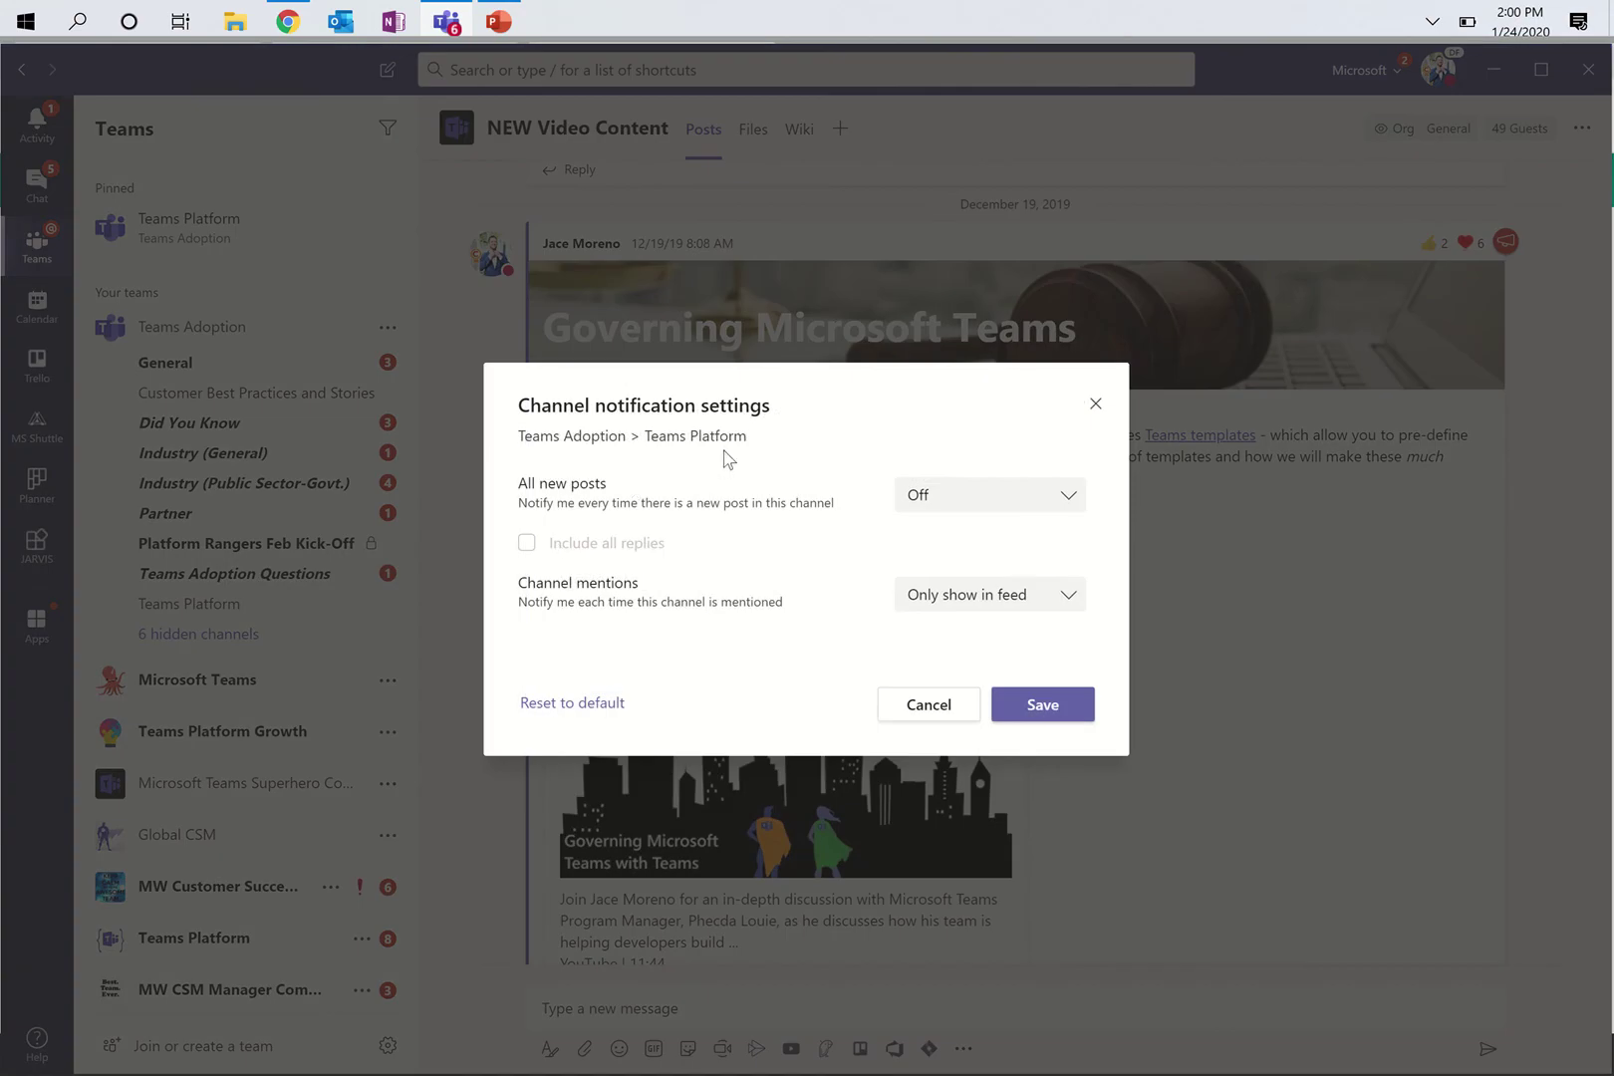
left_click_drag(753, 444, 518, 444)
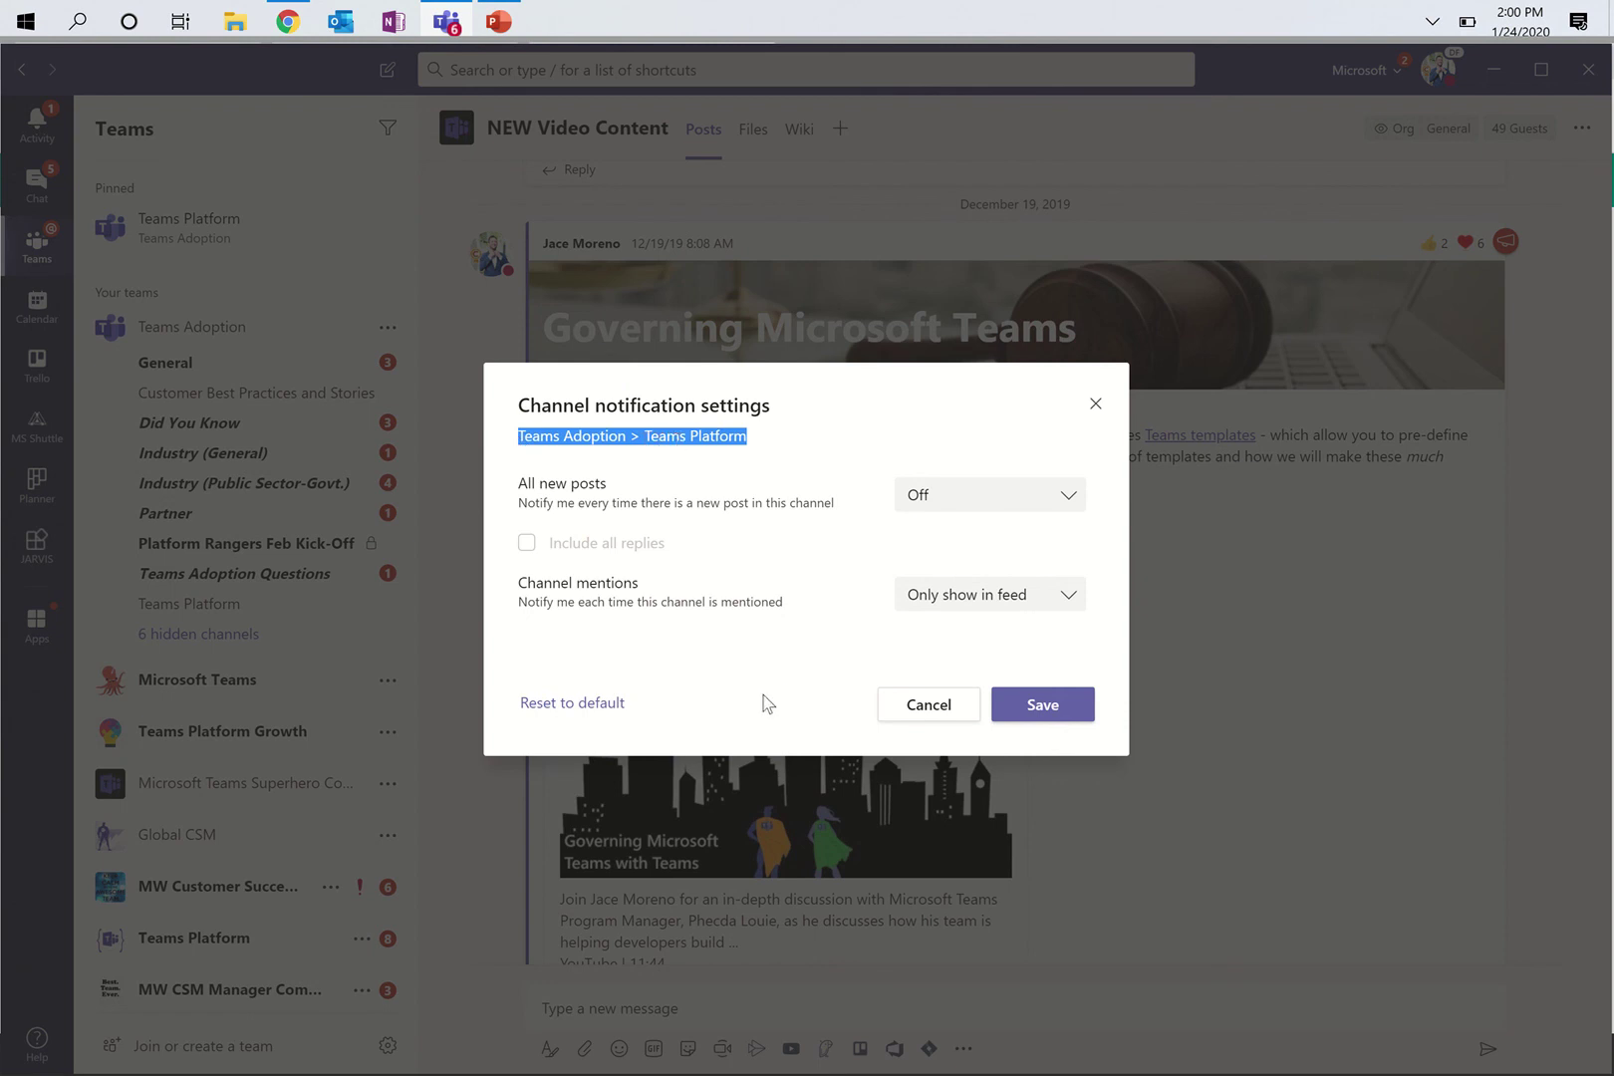
left_click(993, 494)
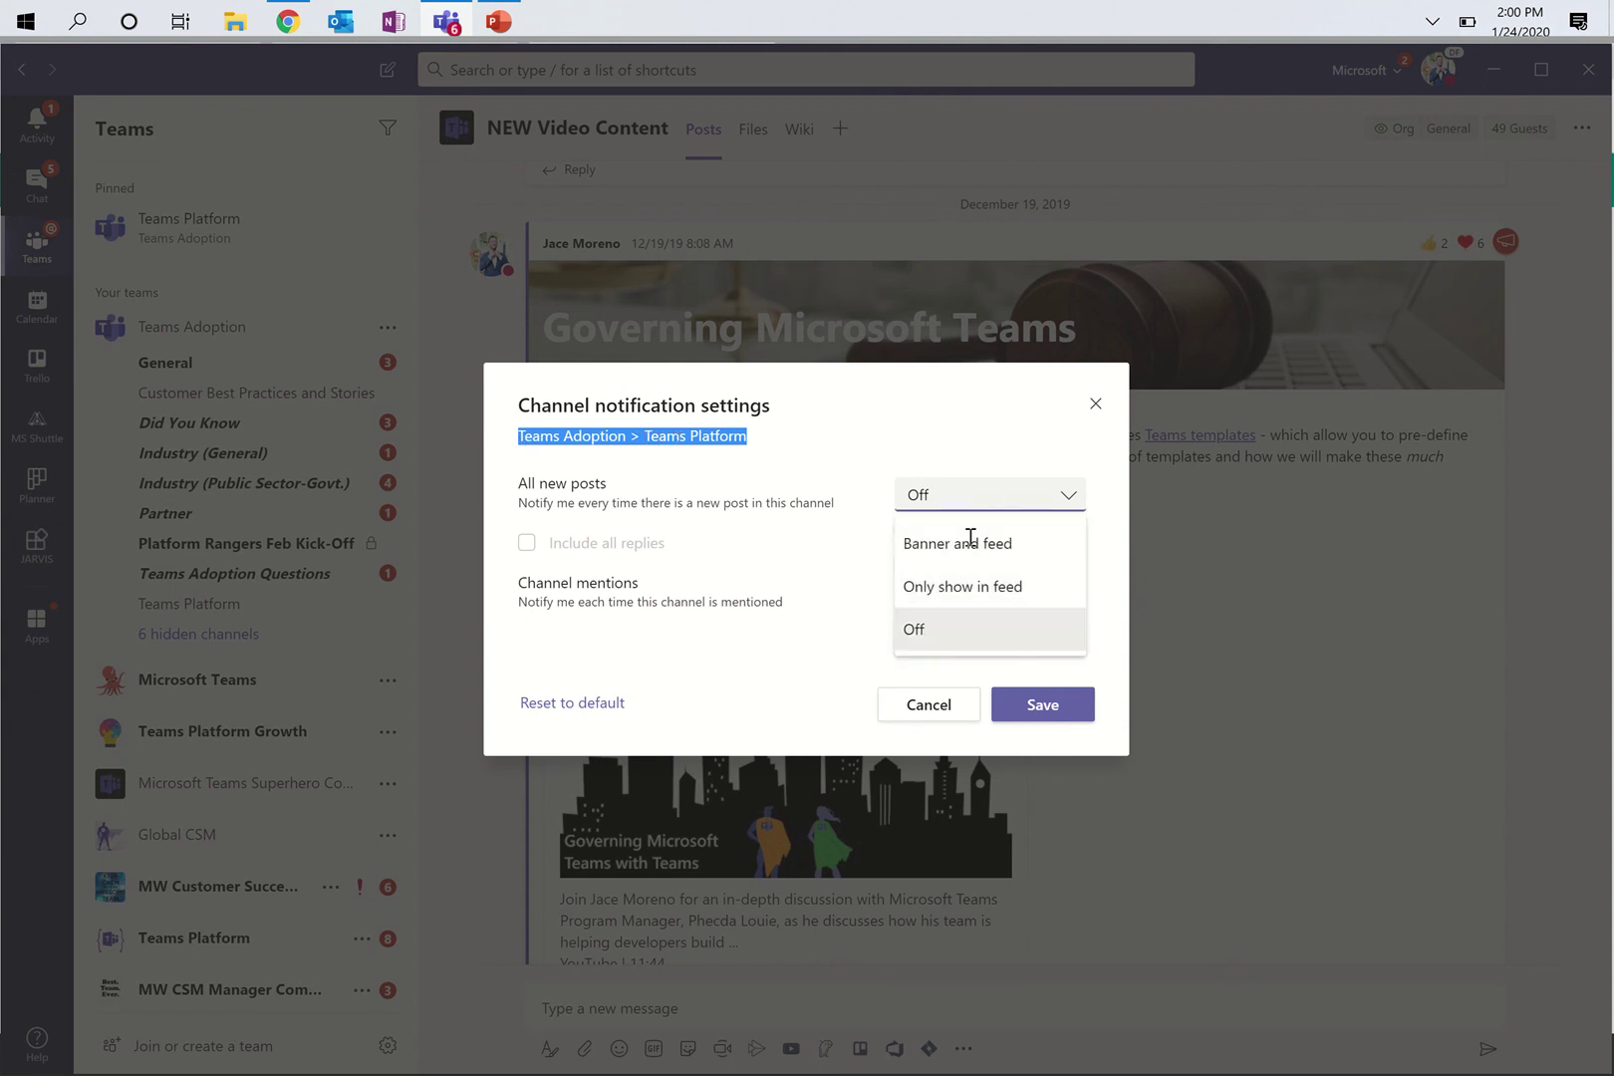
left_click(979, 586)
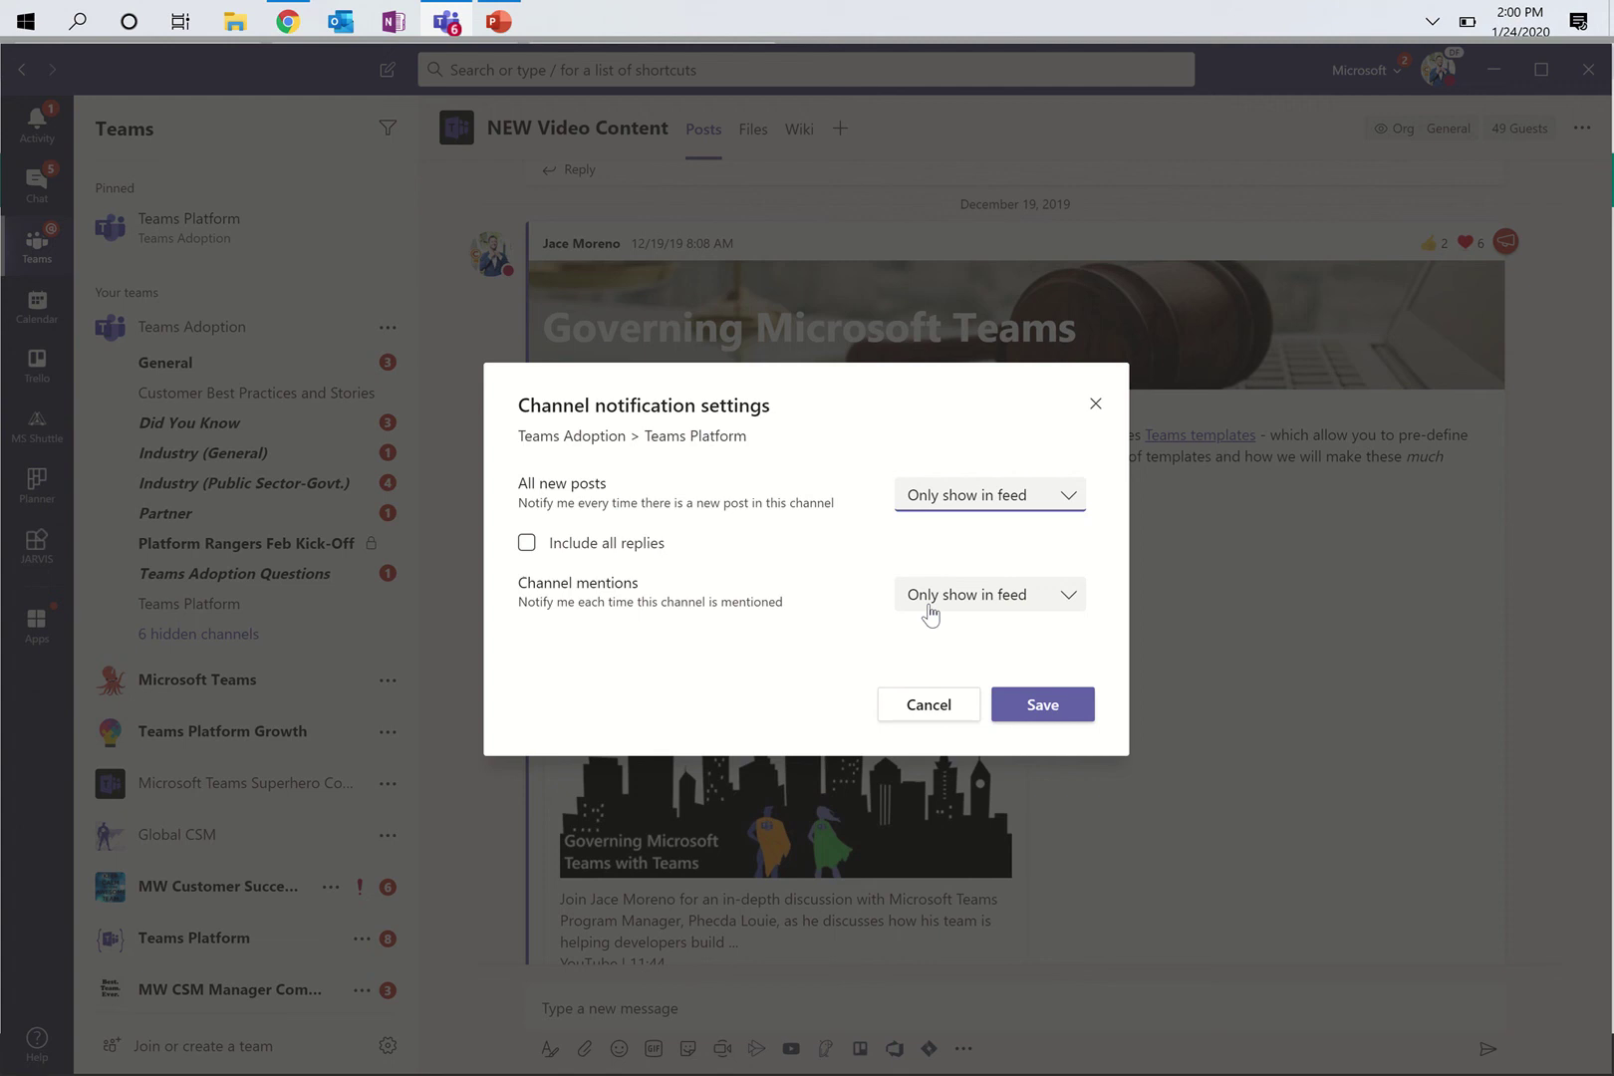
left_click(1042, 704)
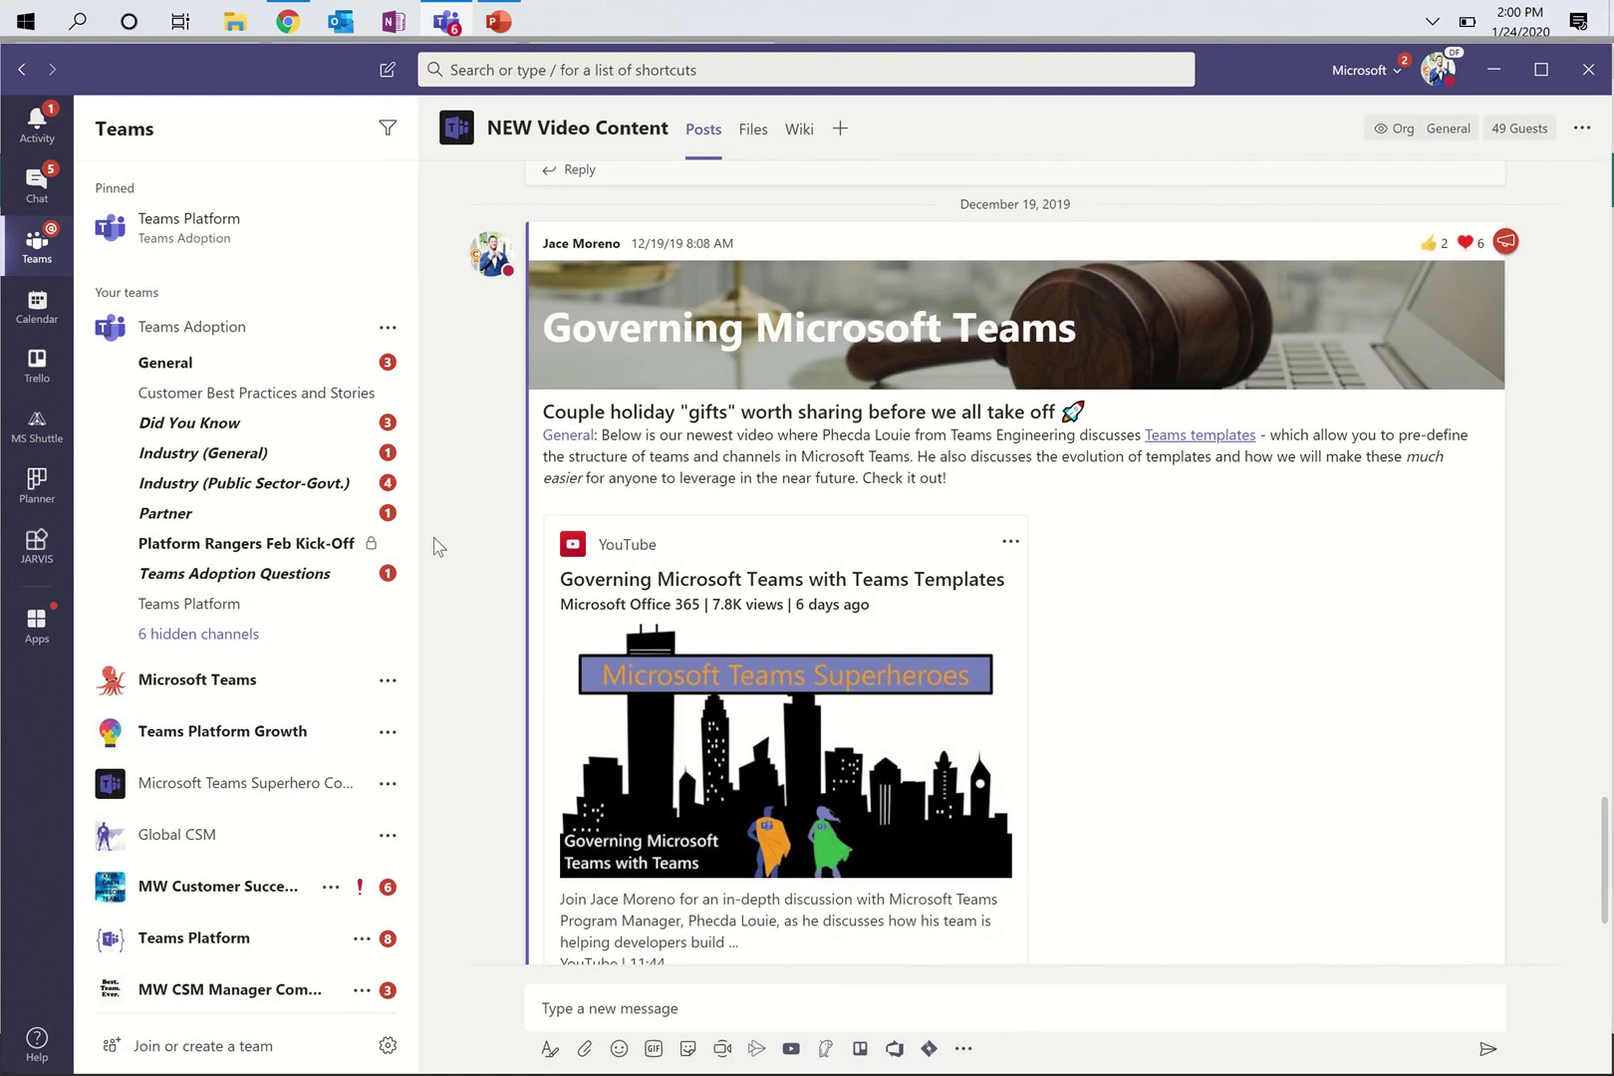
Collapse the Teams Adoption team and expand the hidden teams list down to the channels of App Templates Demo.
left_click(86, 332)
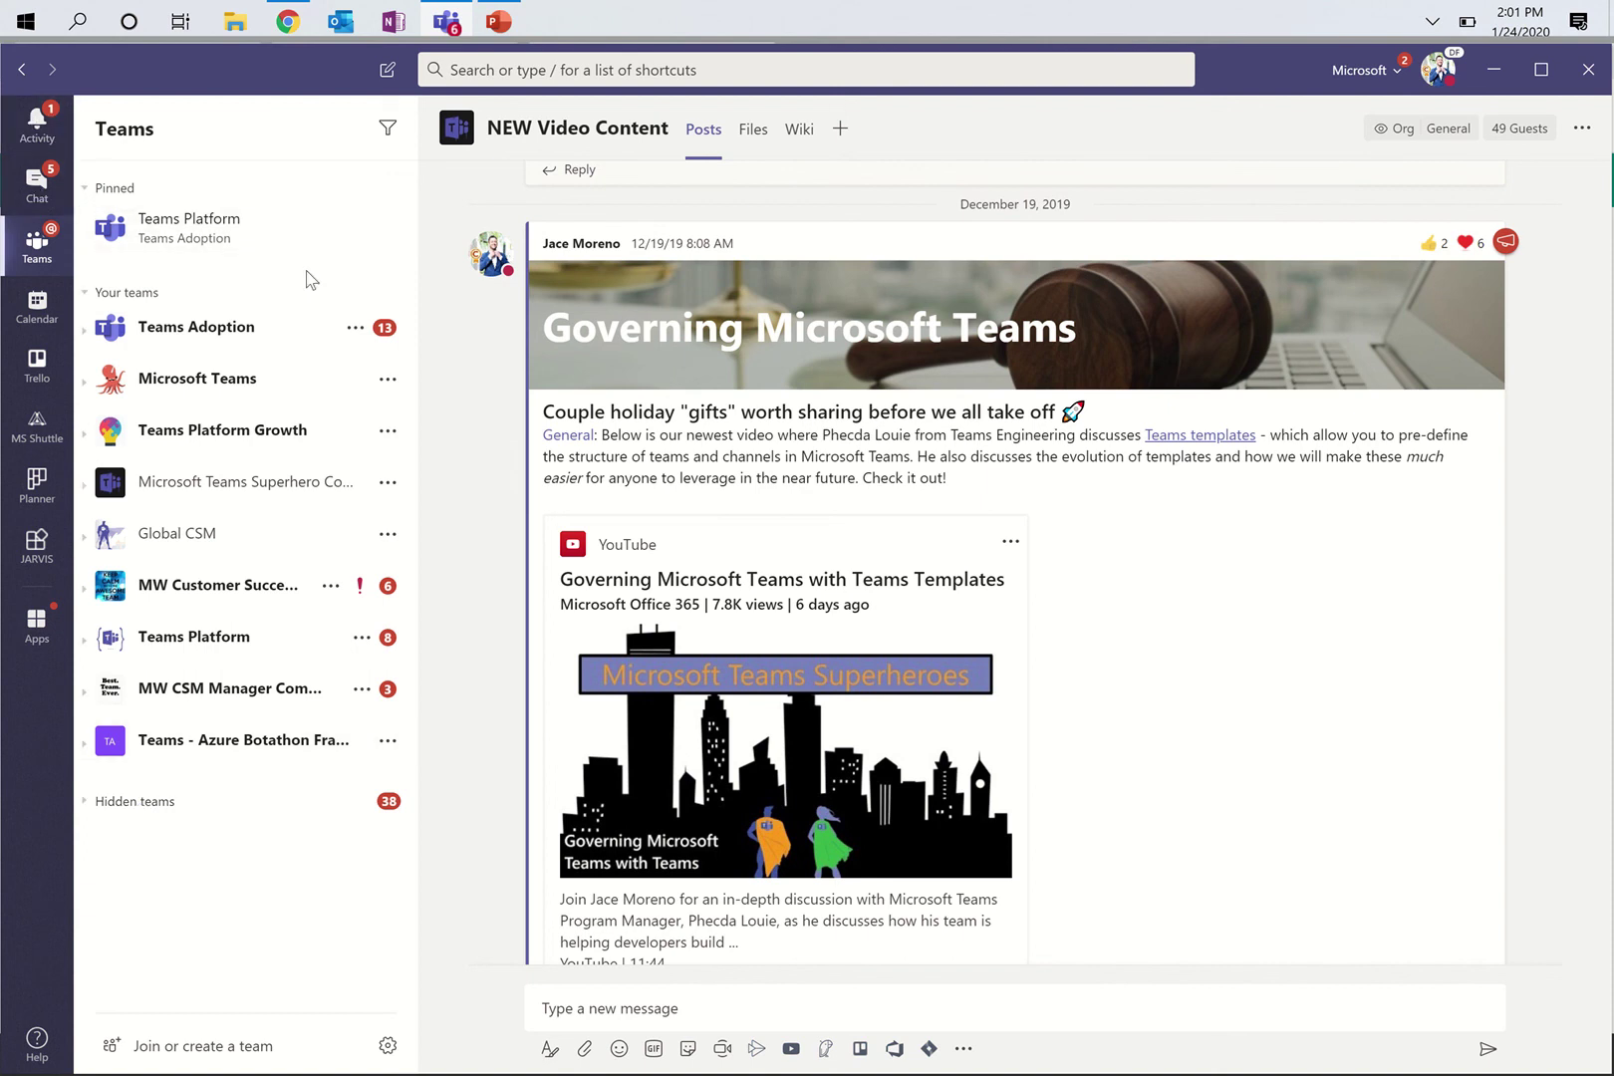
left_click(88, 802)
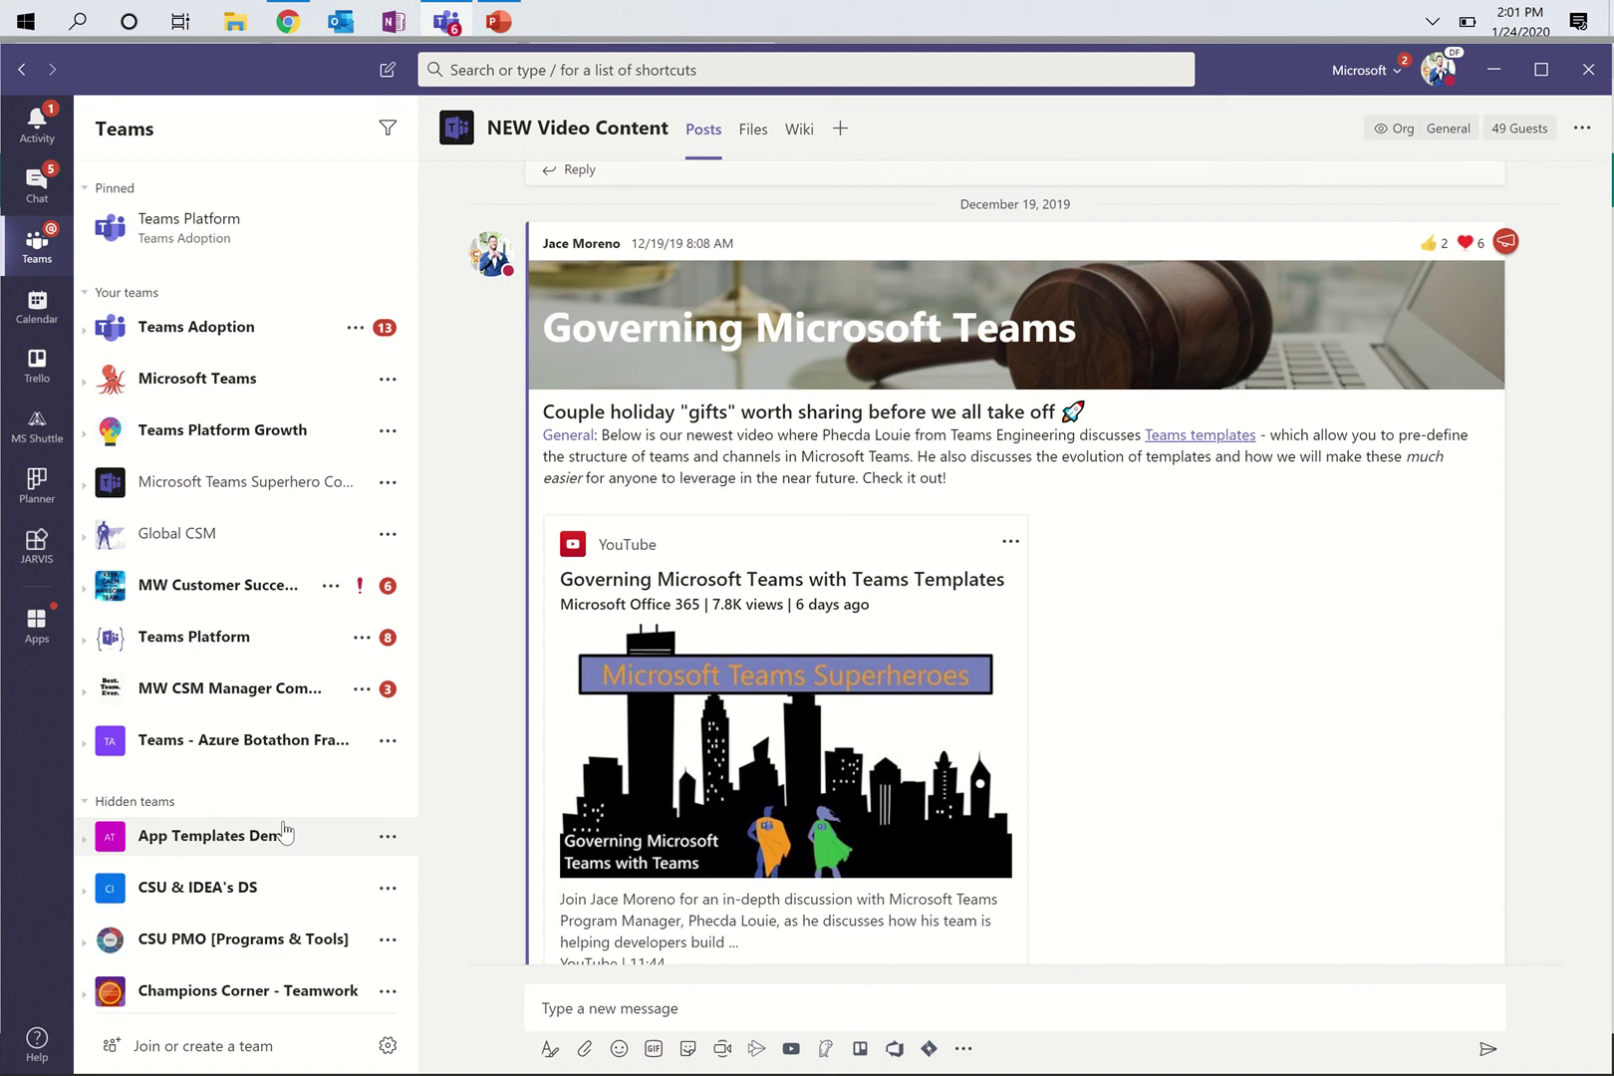
scroll(286, 832, "down", 3)
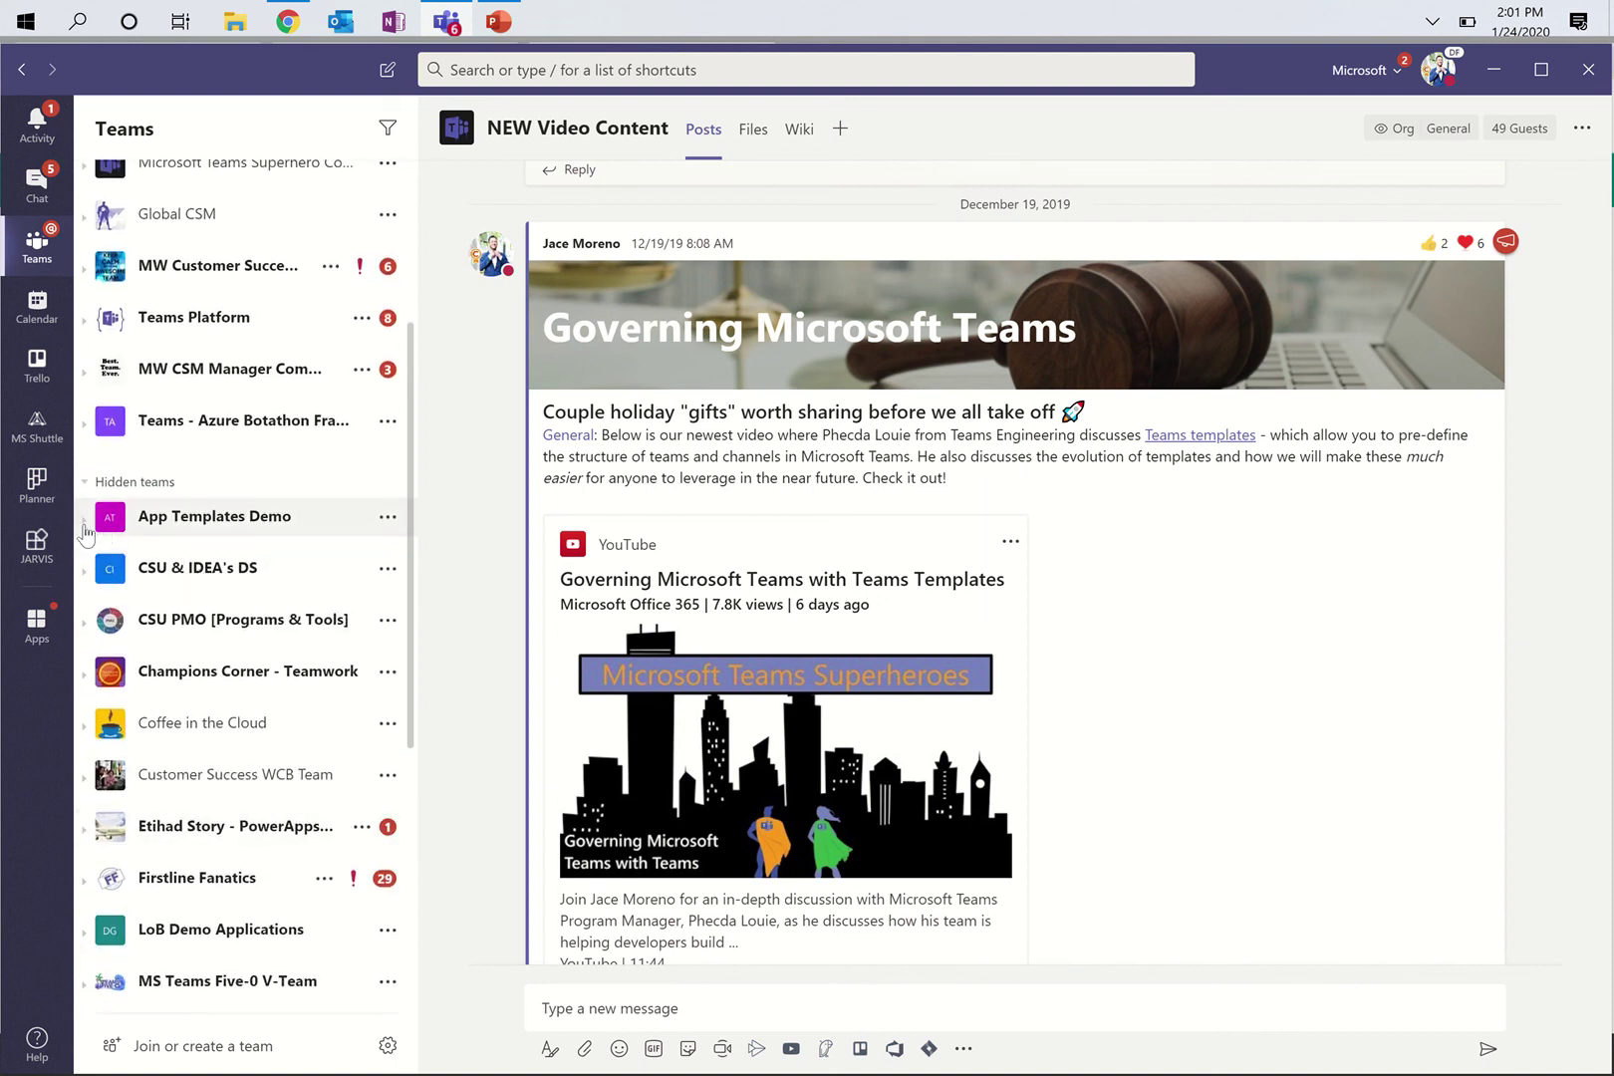
left_click(85, 533)
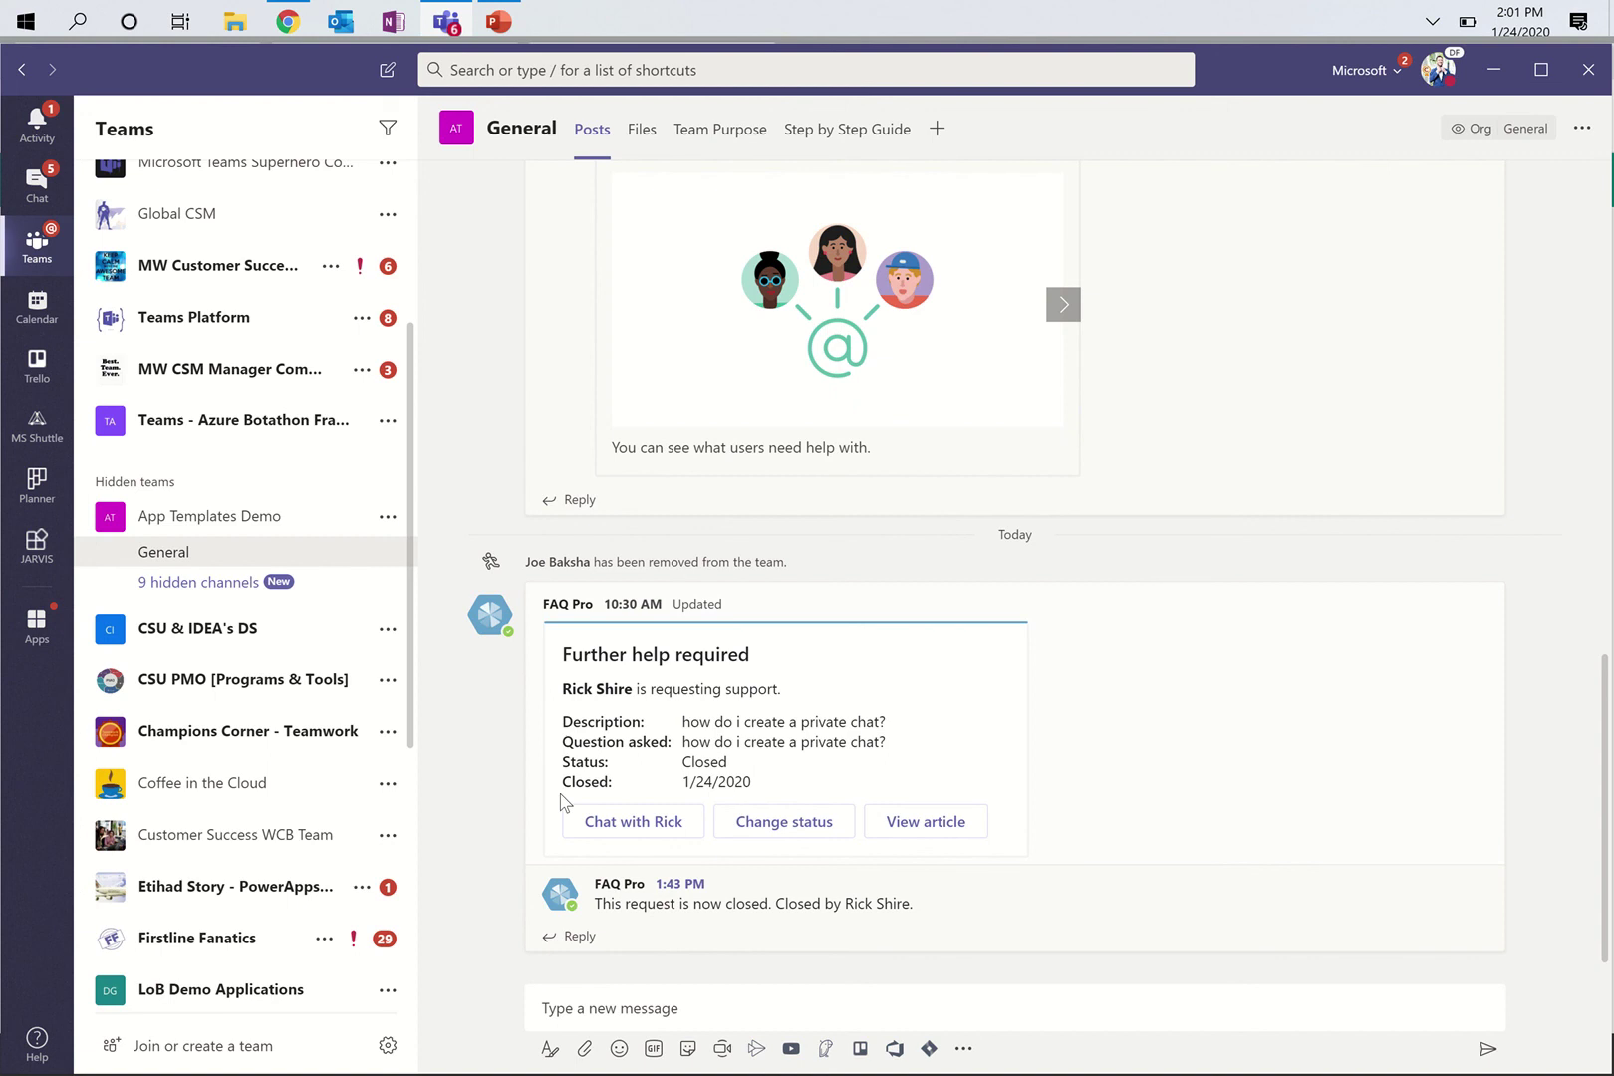
left_click(498, 22)
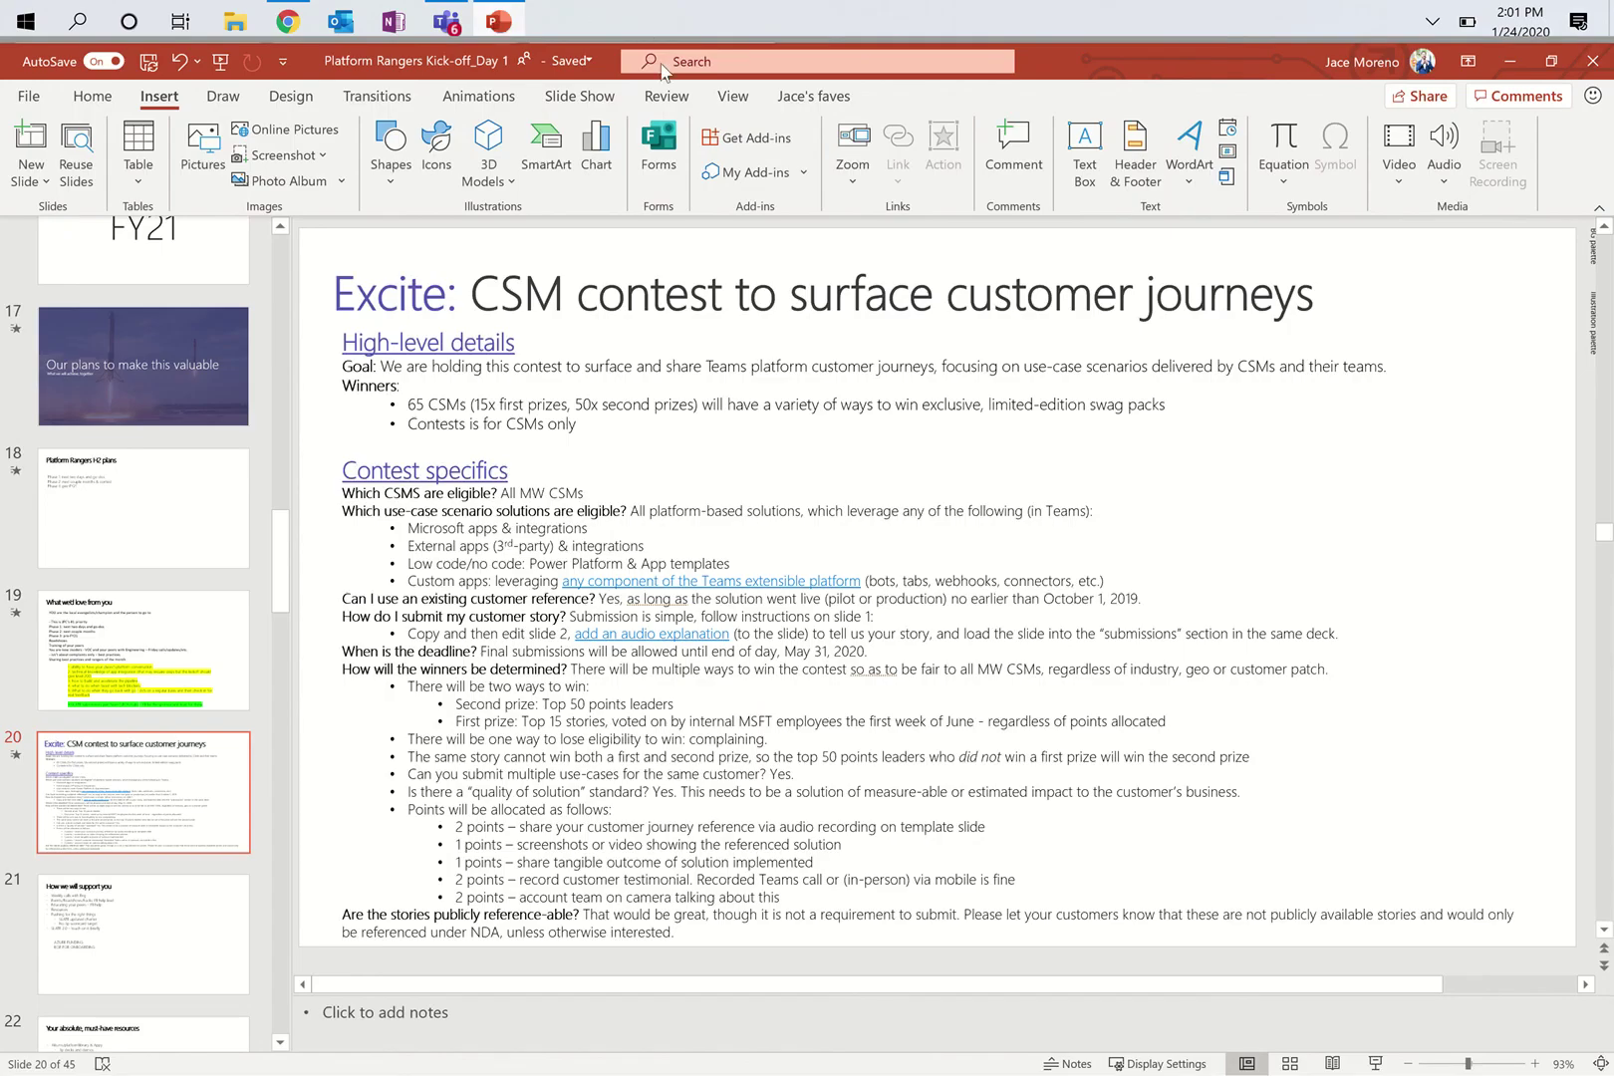
mouse_move(772, 8)
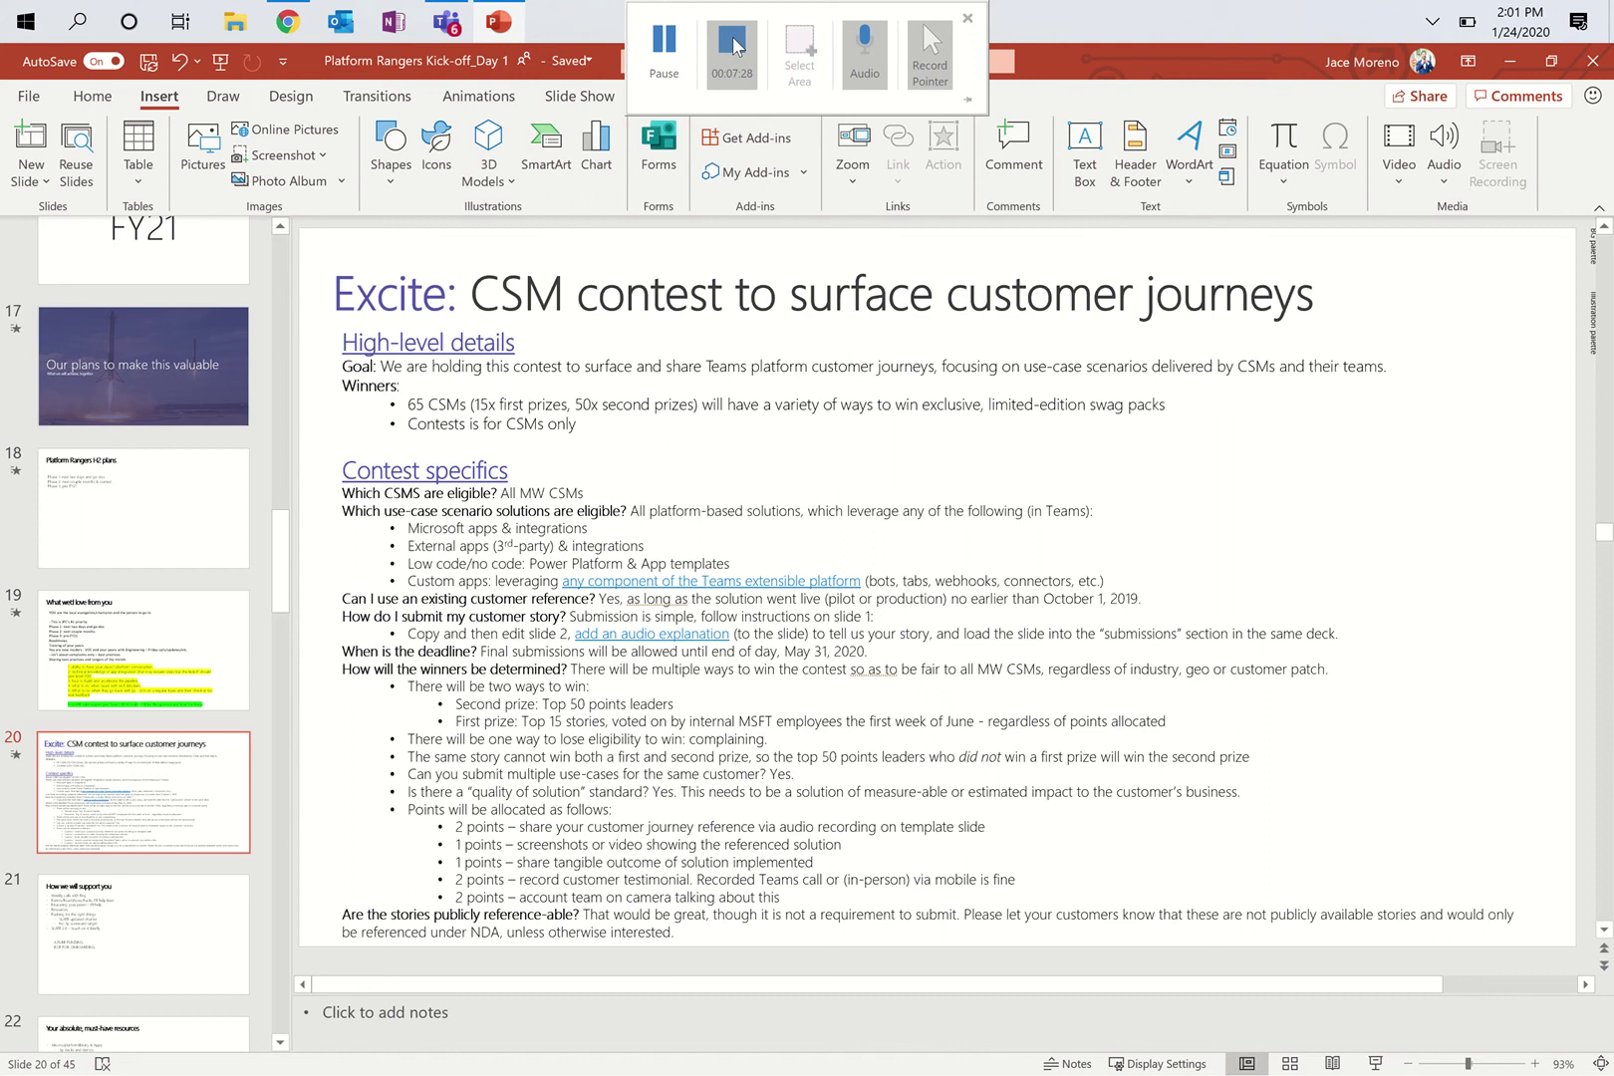